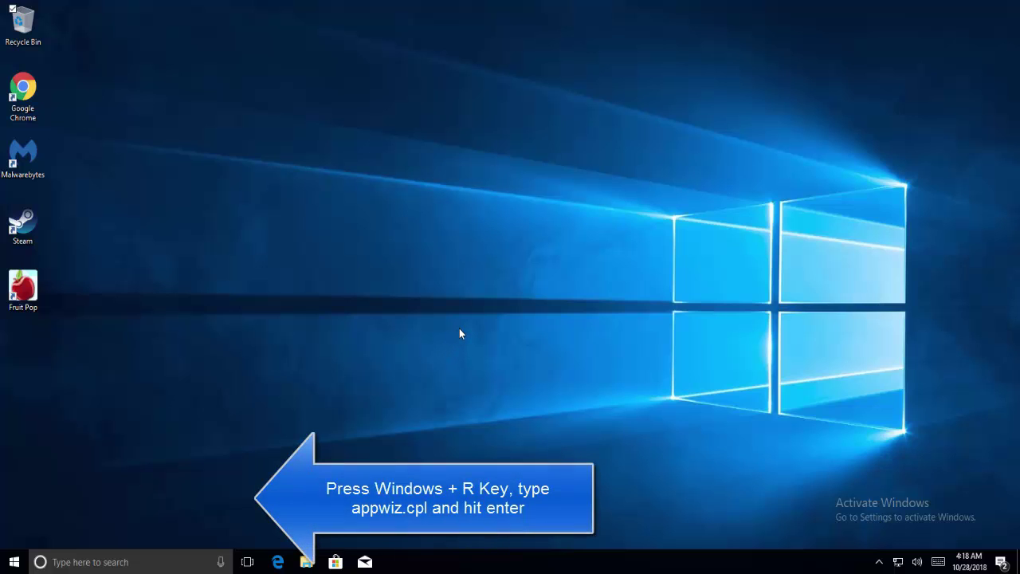
- Open the installed programs list with appwiz.cpl to check for tune-up utilities, close it and refresh the desktop
key("super+r")
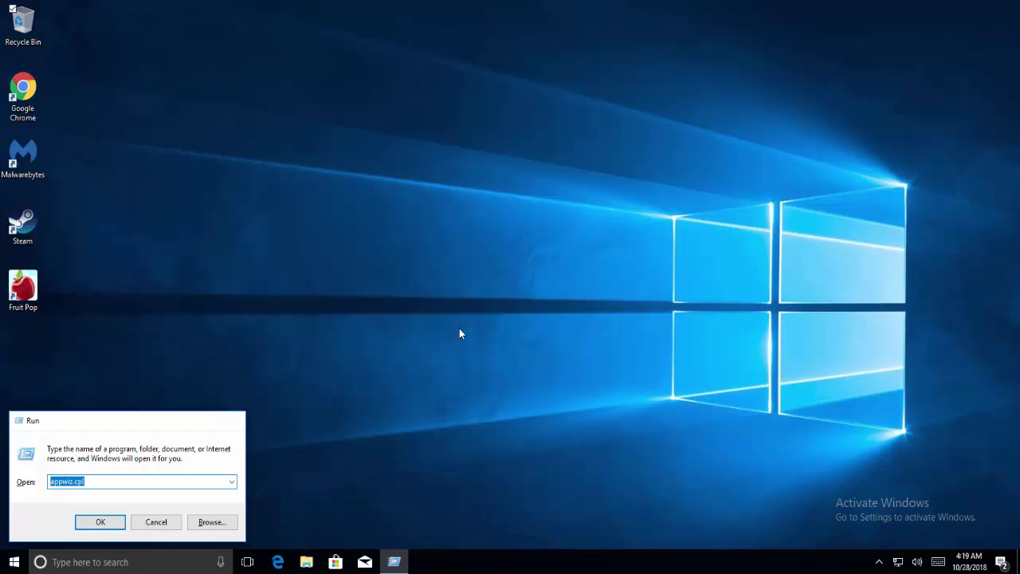
key("Return")
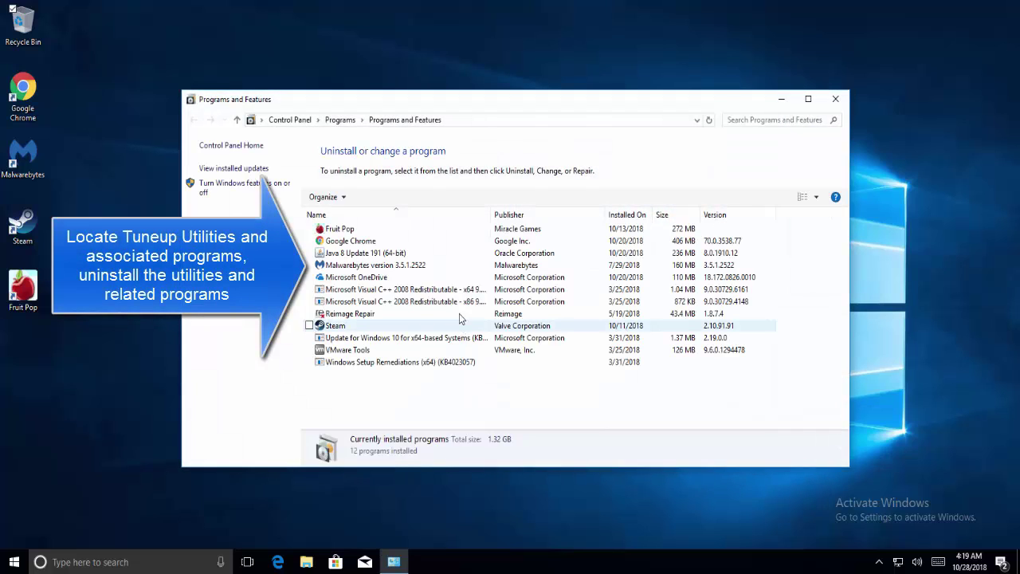
left_click(481, 269)
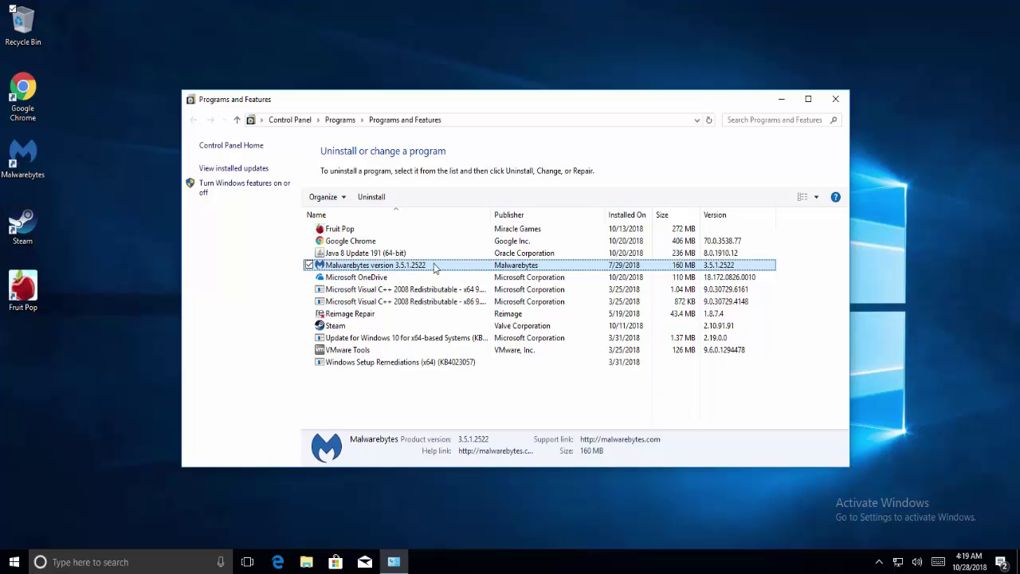
left_click(829, 97)
right_click(823, 101)
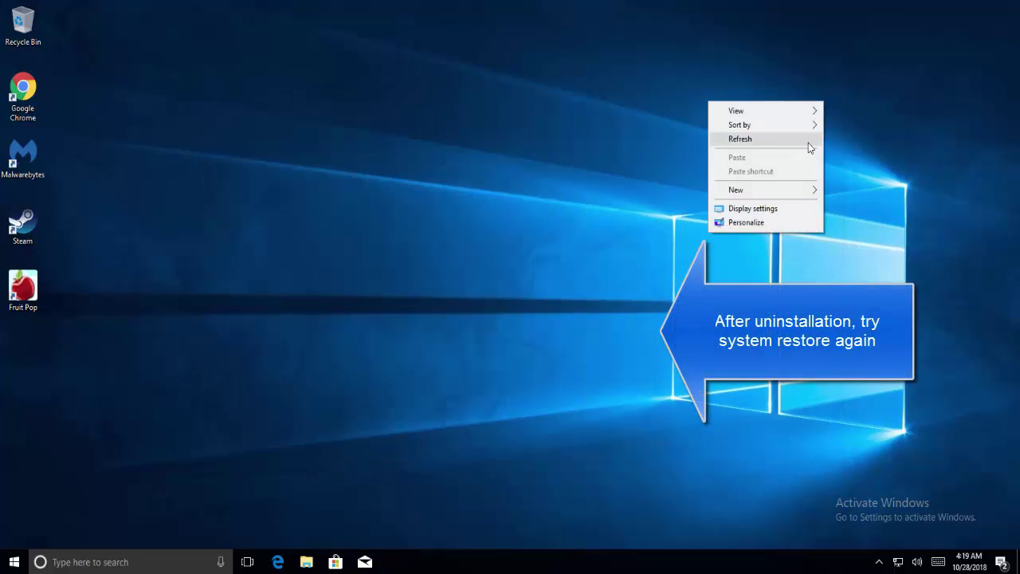
left_click(808, 140)
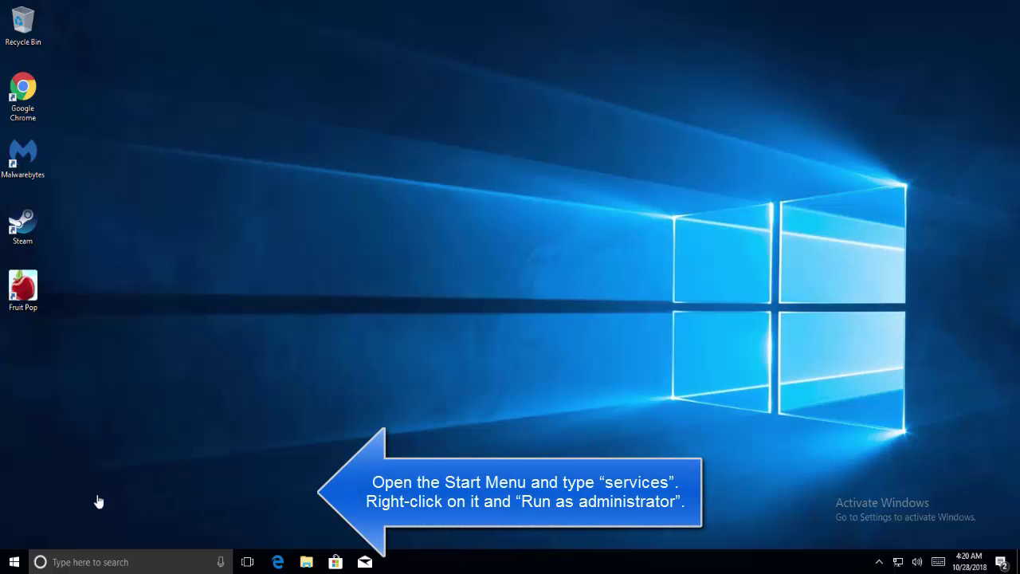
- Search Windows for "services" and run the Services app as administrator
left_click(14, 562)
type("s")
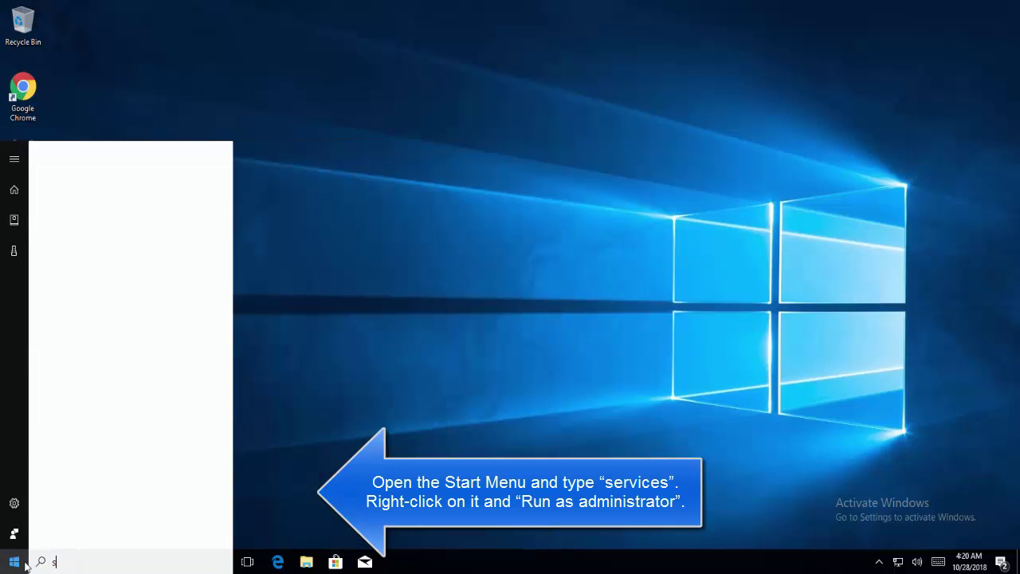
type("ervi")
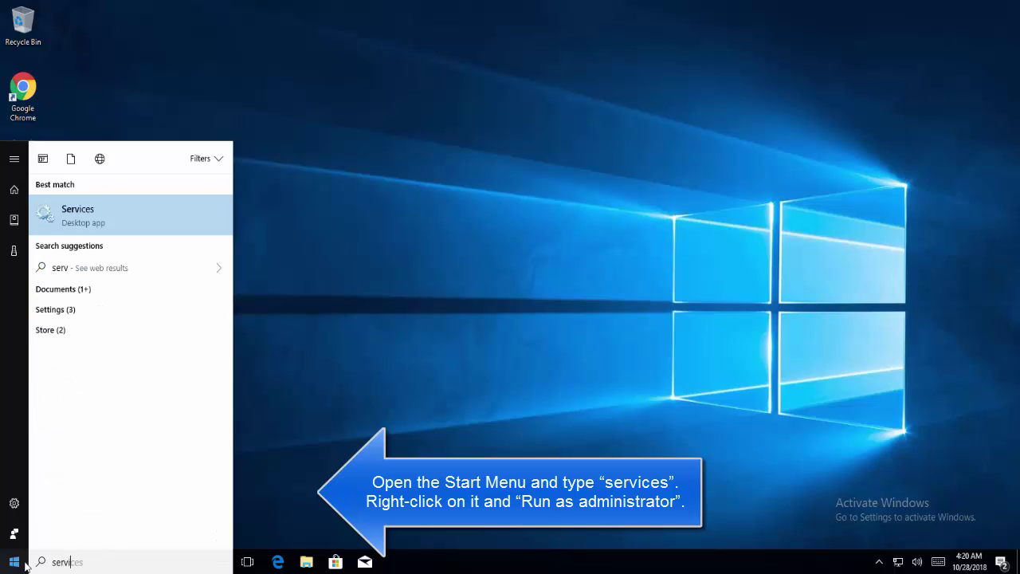
type("ces")
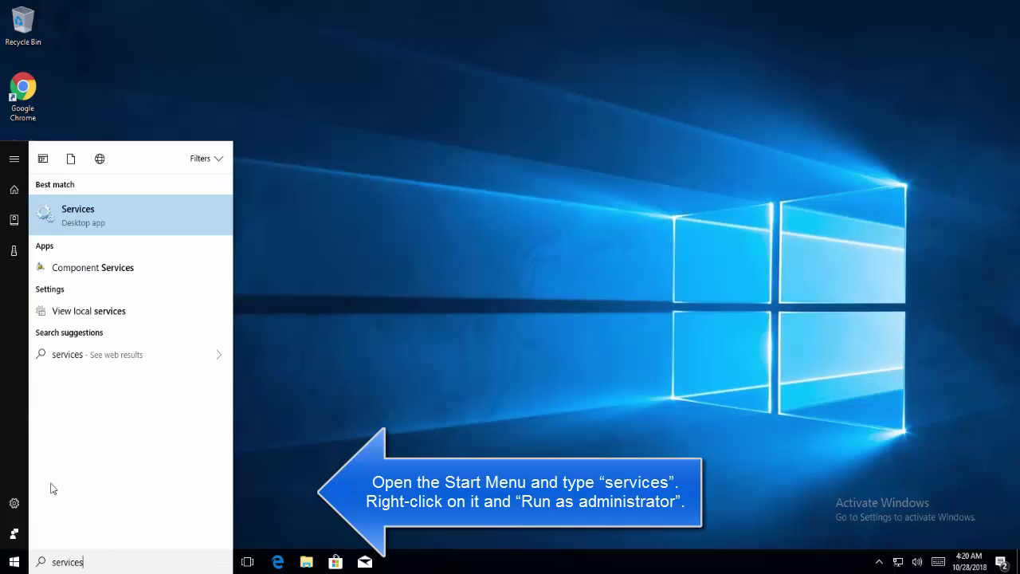
right_click(144, 233)
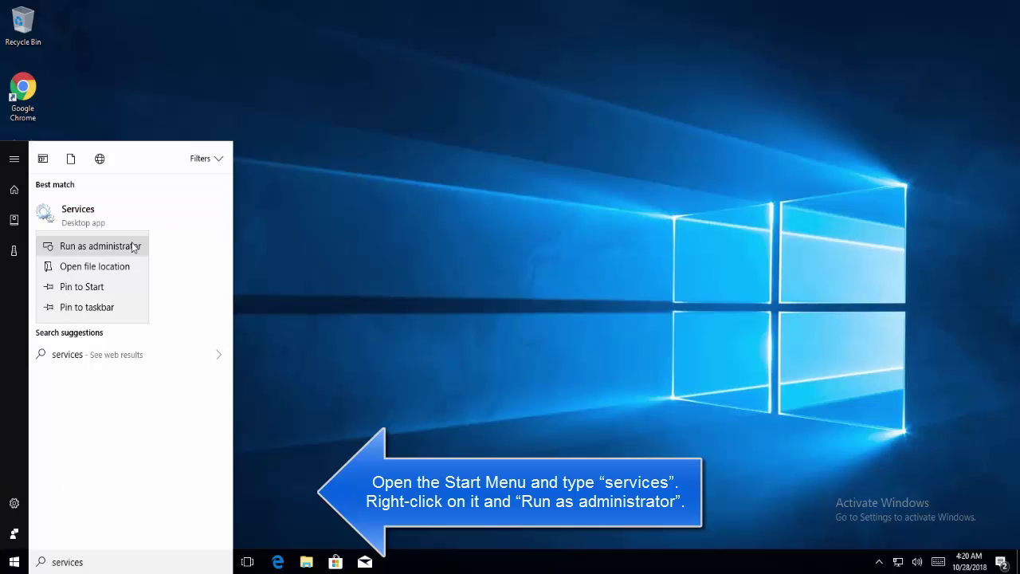
left_click(134, 246)
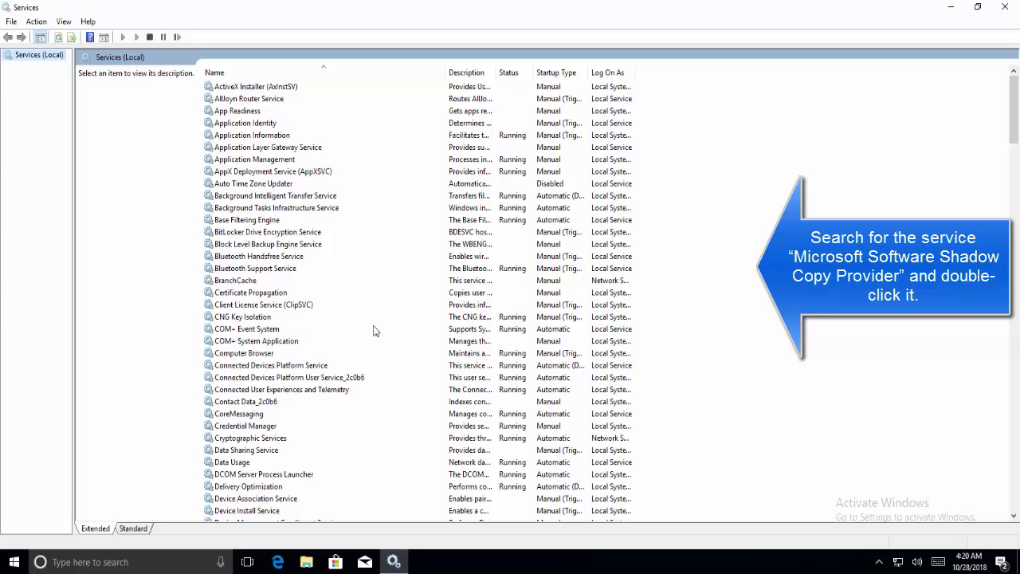
- Find the Microsoft Software Shadow Copy Provider service and open its properties
left_click(356, 377)
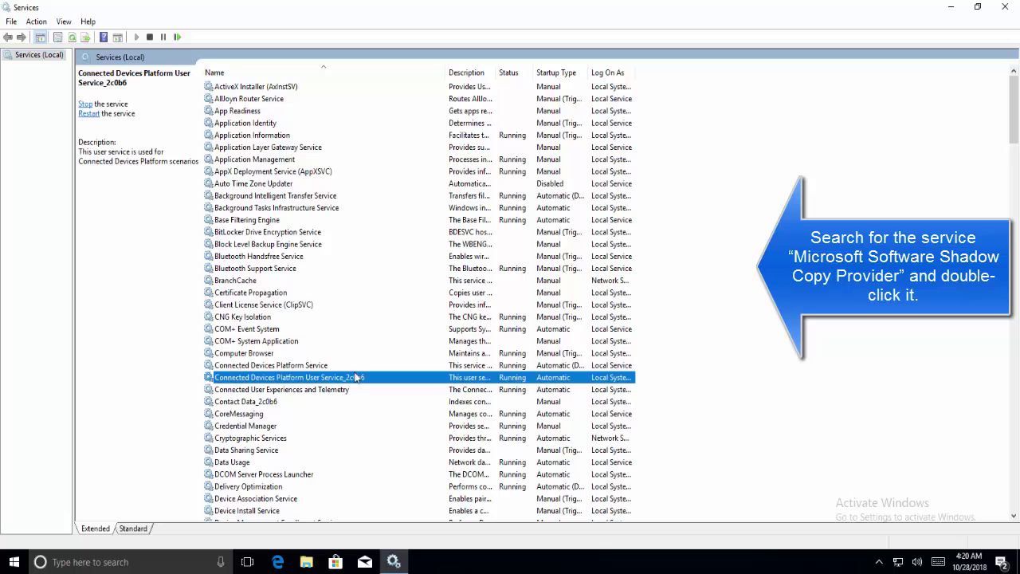
key("m")
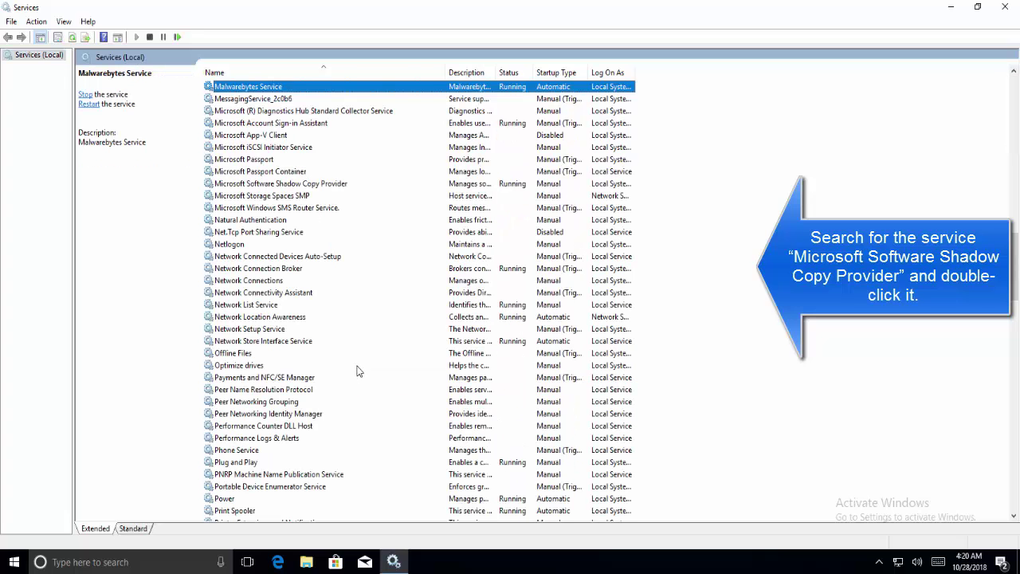
left_click(347, 176)
left_click(347, 183)
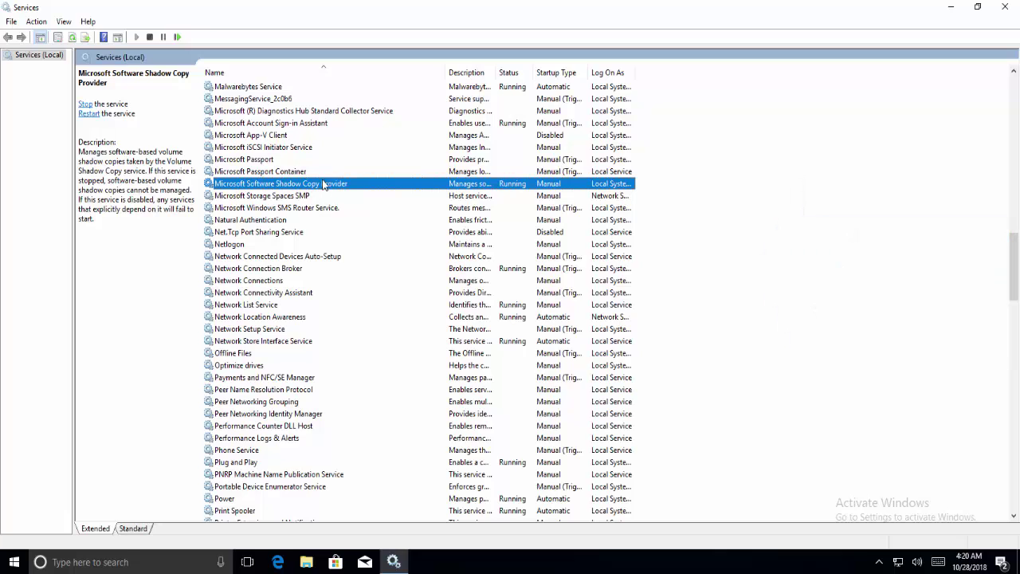
double_click(319, 184)
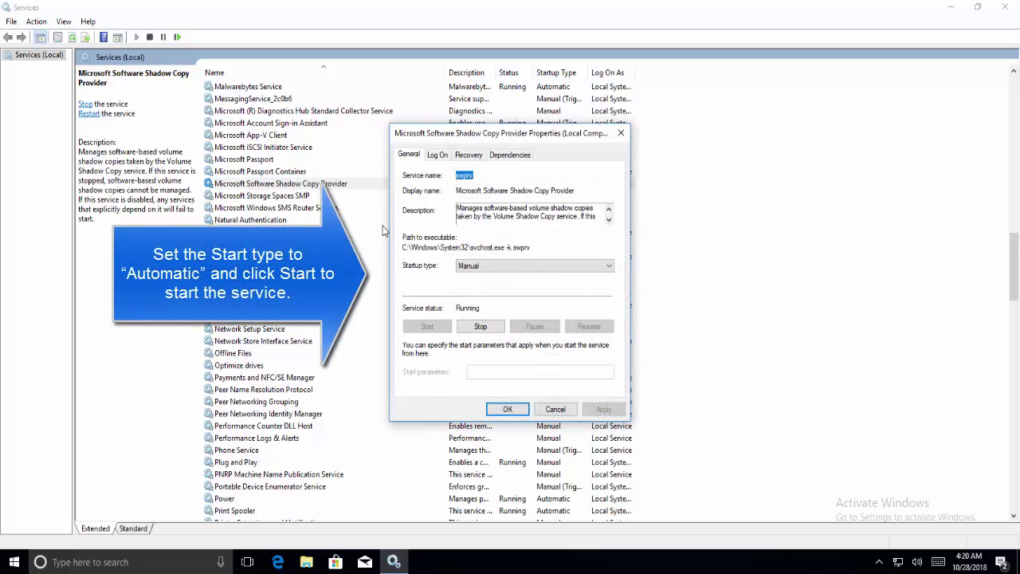
- Set the shadow copy service's startup type to Automatic, apply the change and close the Services window
left_click(522, 266)
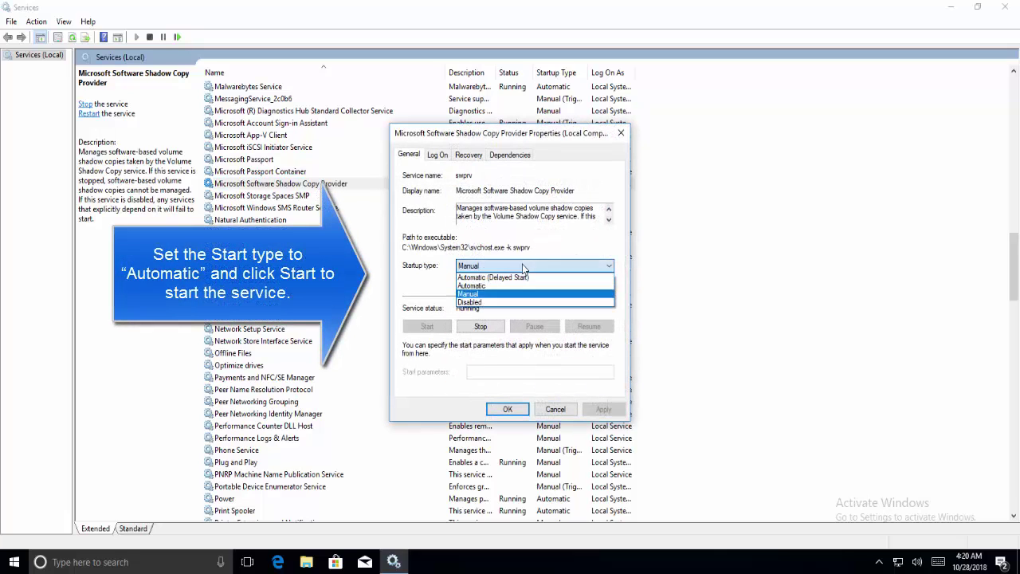
left_click(496, 284)
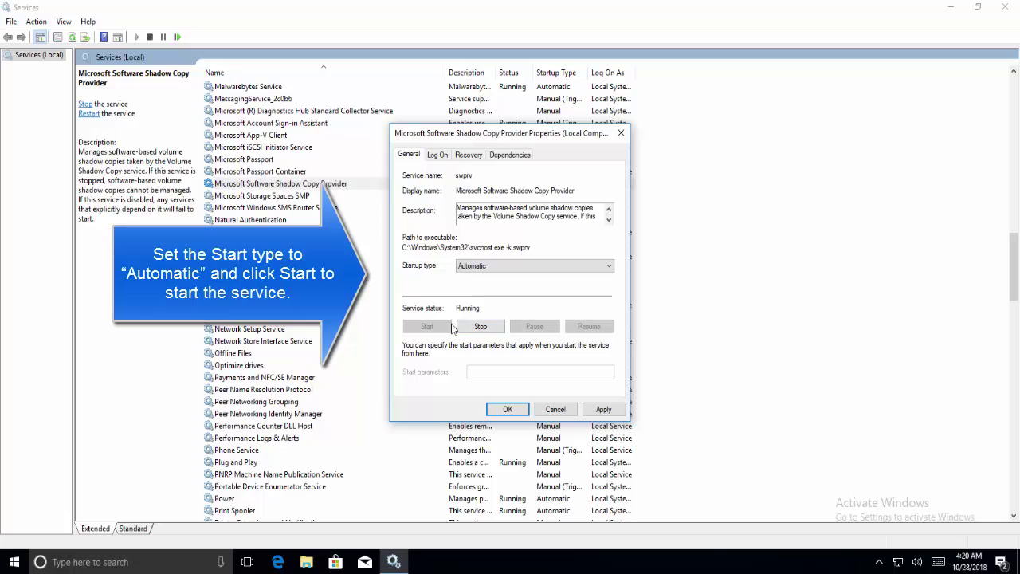
left_click(604, 409)
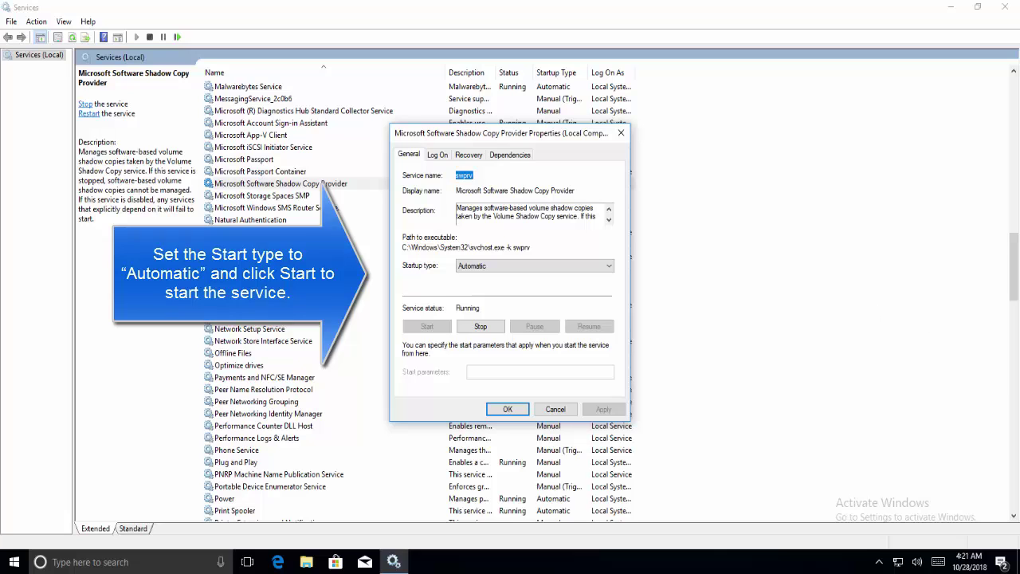
left_click(508, 410)
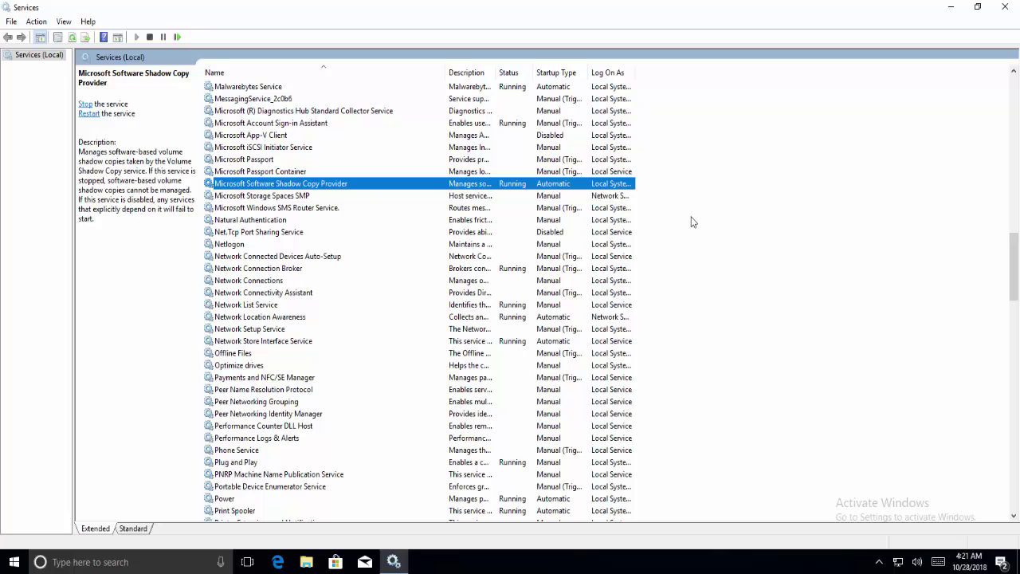
left_click(1005, 6)
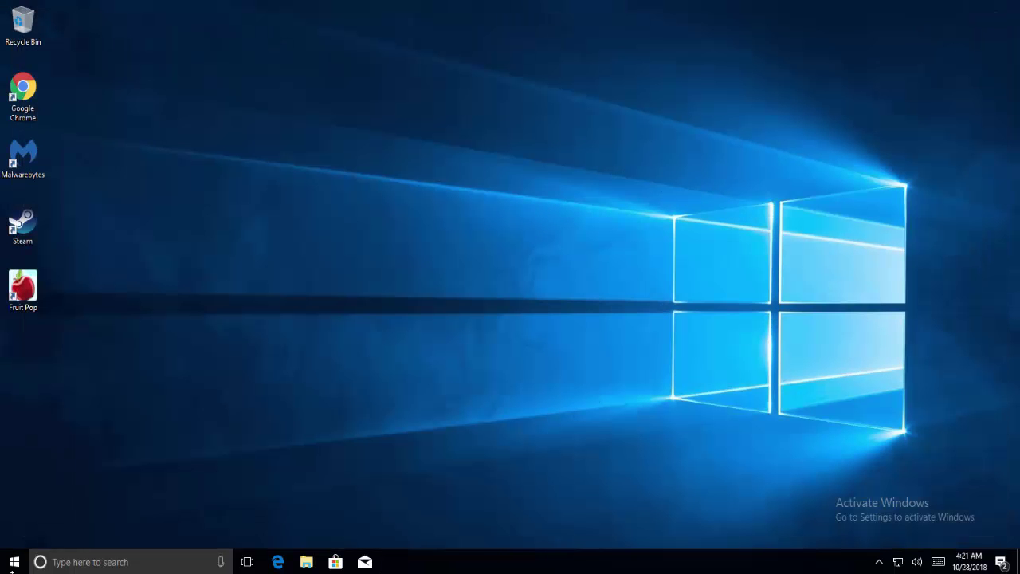
- Open Control Panel with the Run command "control panel" and maximize its window
right_click(14, 561)
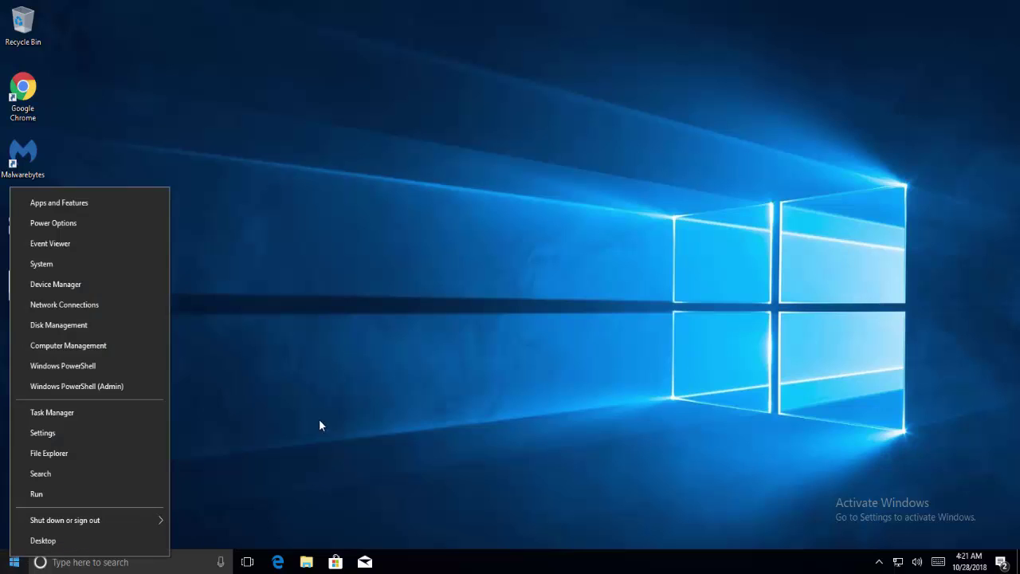
key("Escape")
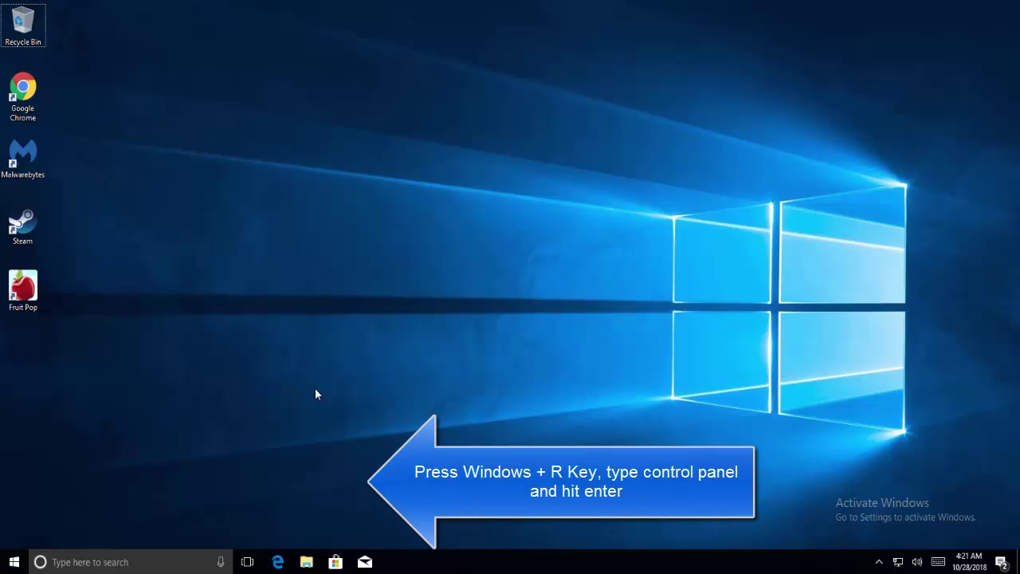
key("super+r")
type("contro")
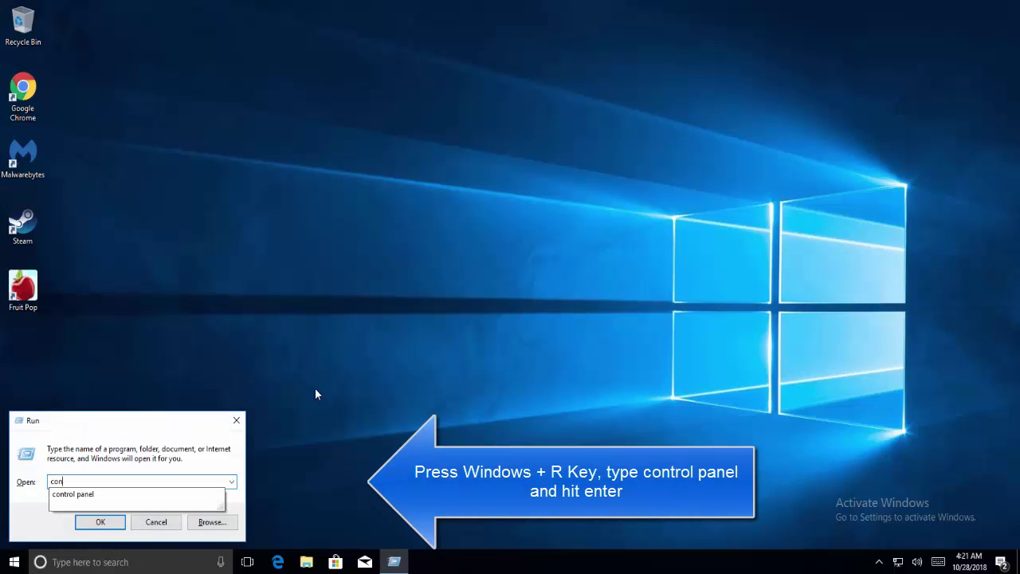
type("l panel")
key("Return")
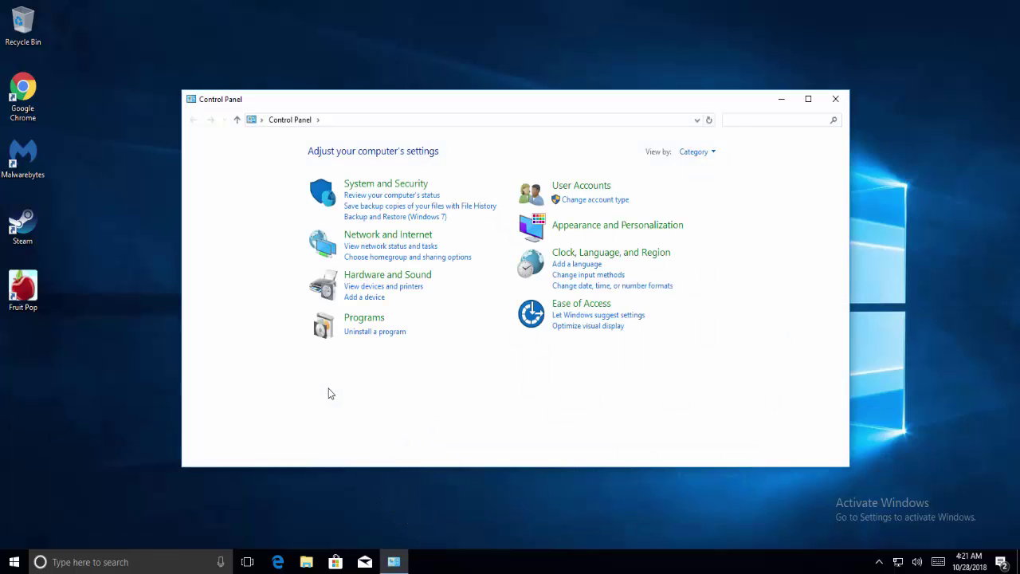
left_click(804, 121)
left_click(808, 99)
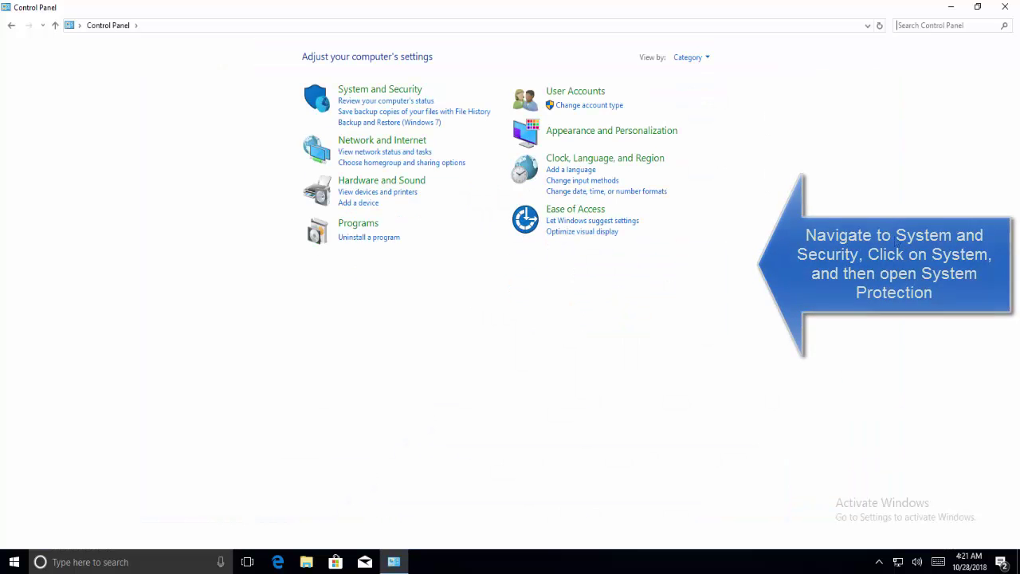
- Go to the System page under System and Security and open the System Protection settings
left_click(383, 94)
left_click(180, 130)
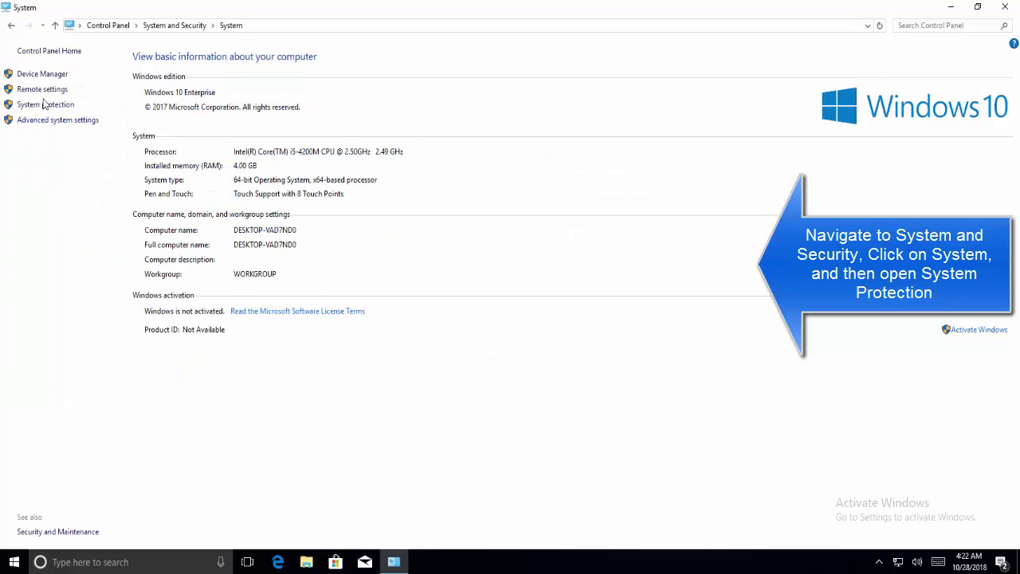
left_click(46, 104)
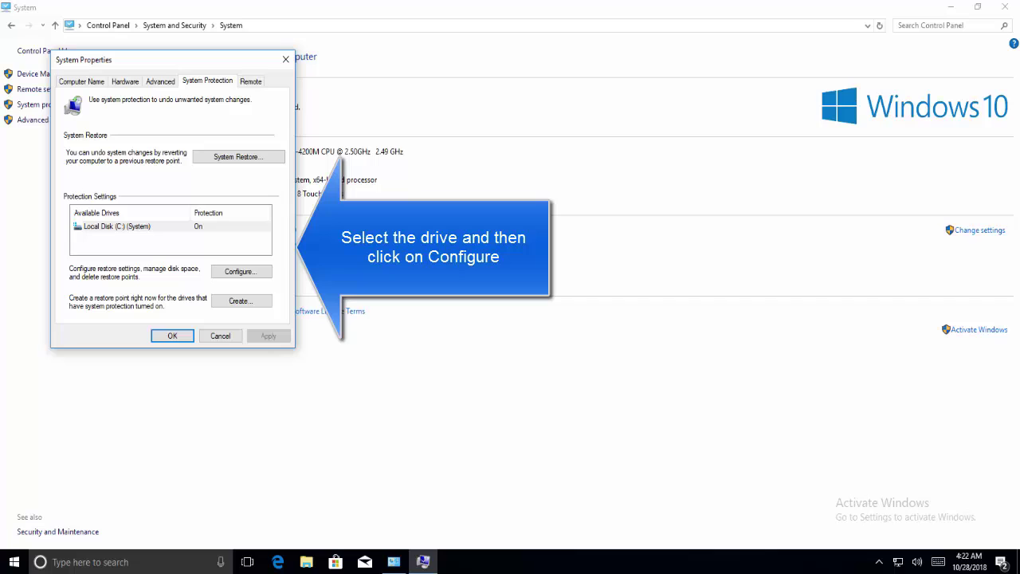
- Configure system protection for Local Disk (C:) with a maximum disk space usage of 5% (1.21 GB)
left_click(128, 227)
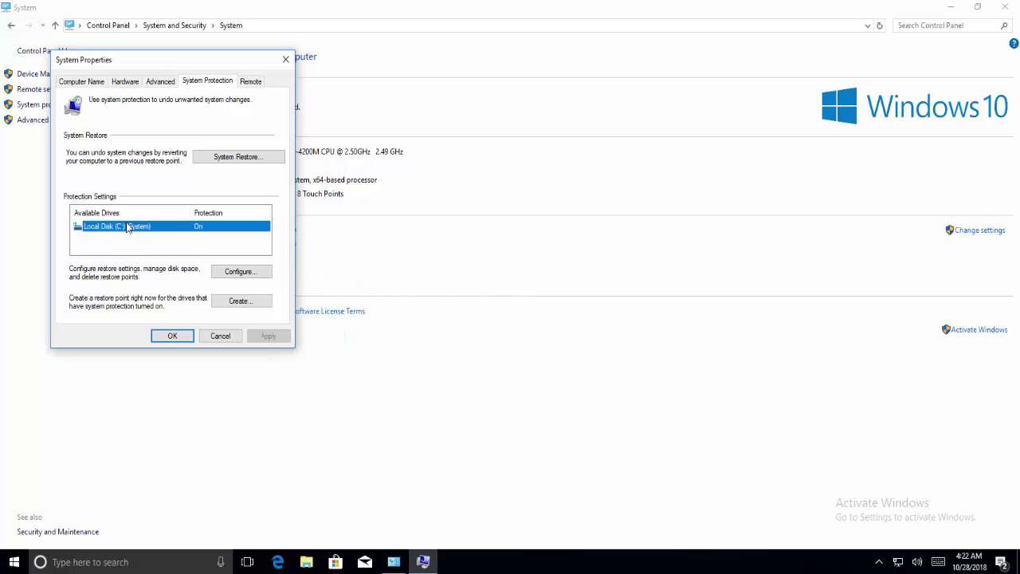
left_click(239, 271)
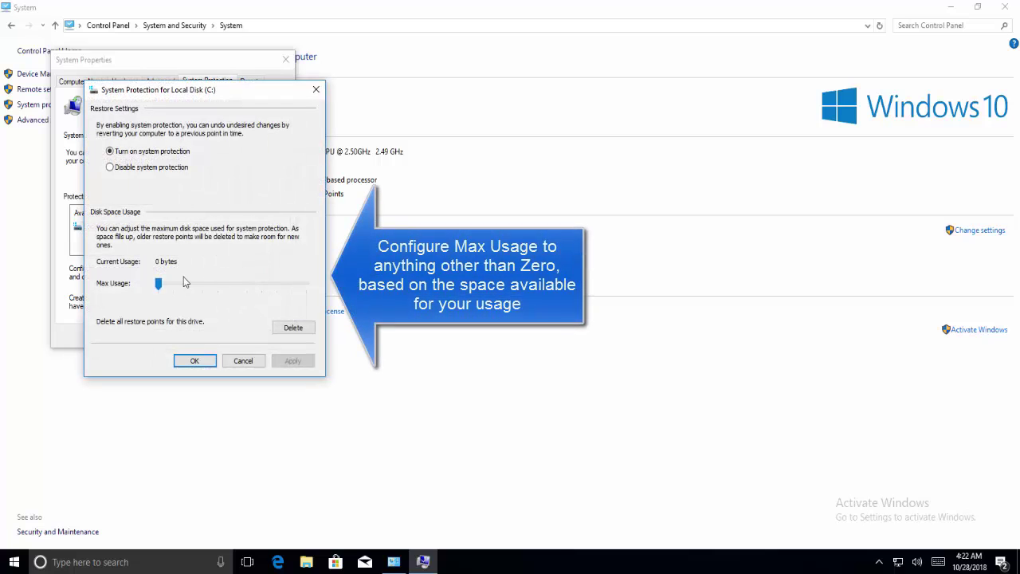
left_click_drag(157, 286, 325, 284)
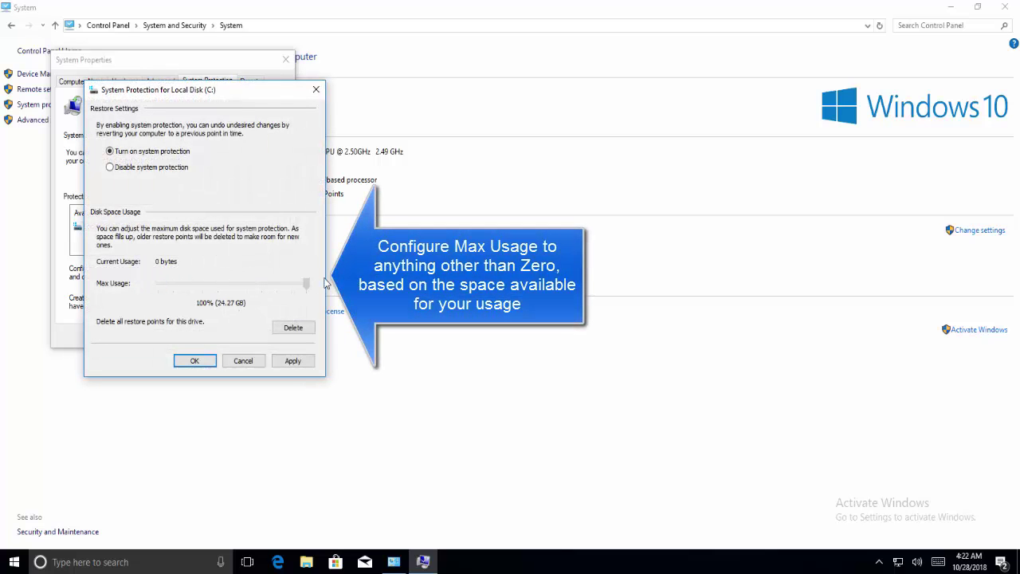
left_click_drag(325, 283, 169, 290)
left_click_drag(170, 290, 165, 290)
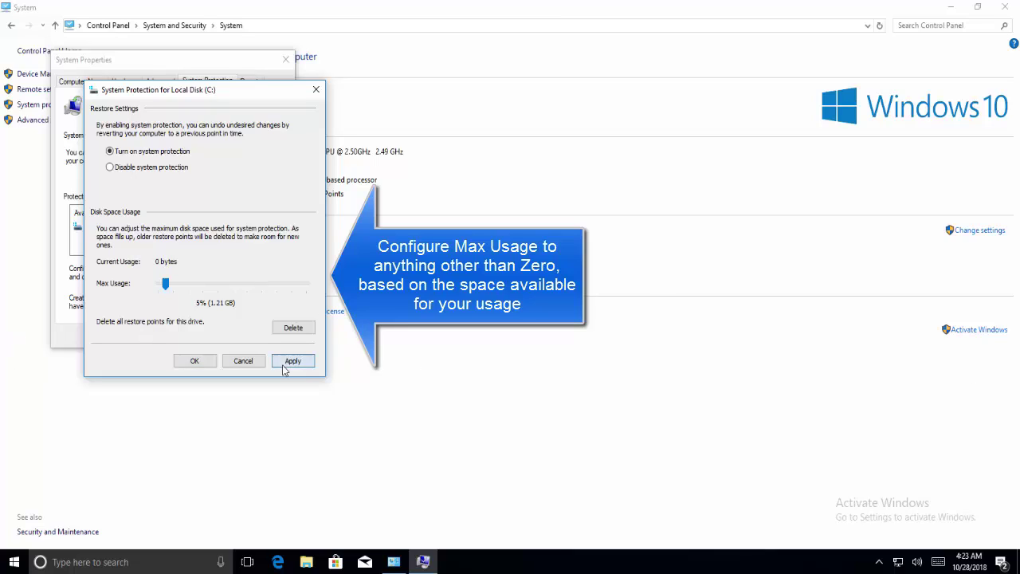
left_click(199, 360)
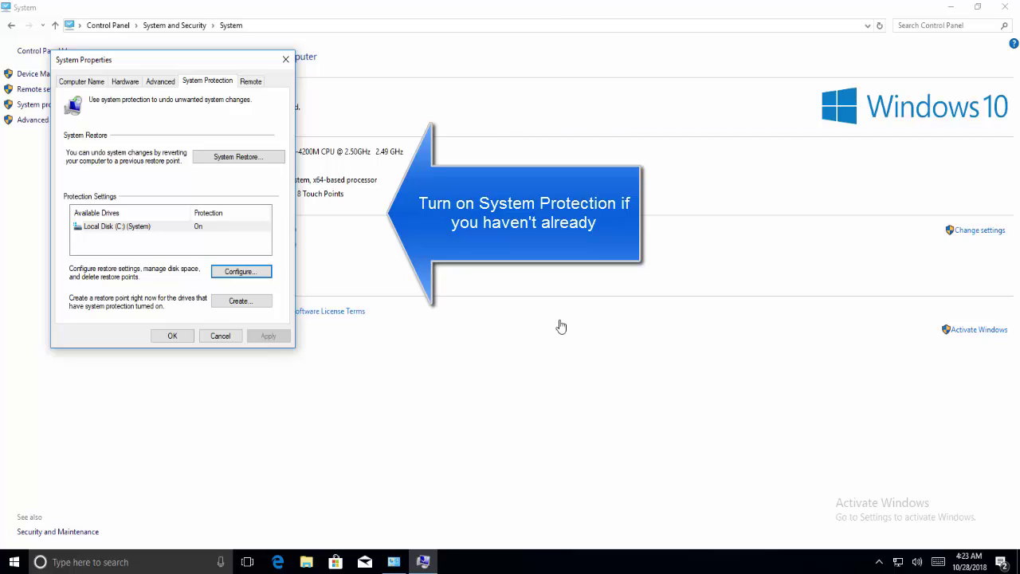
- Check whether system protection is turned on for drive C:, and close the protection dialogs and the System window
left_click(229, 272)
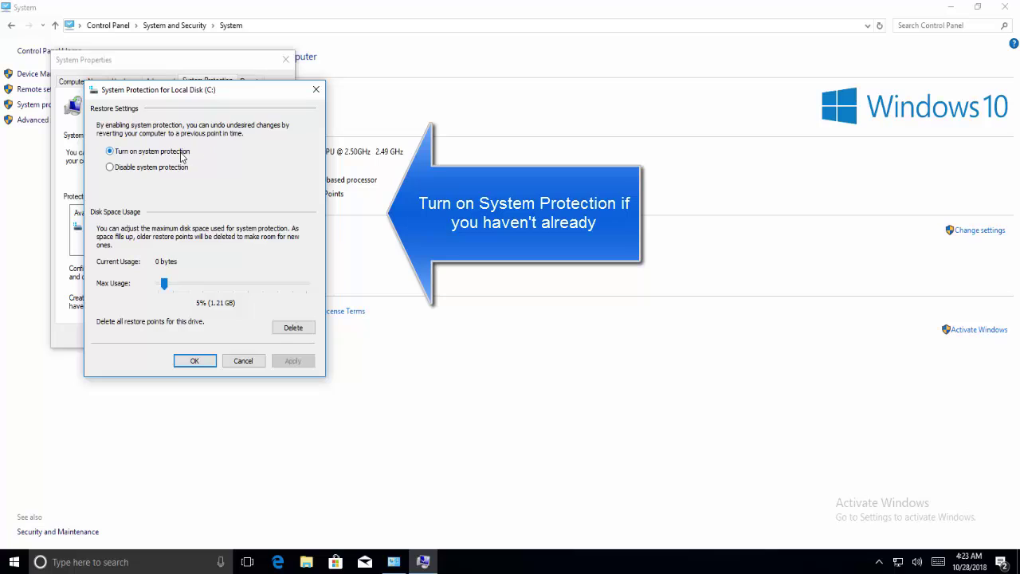
left_click(243, 361)
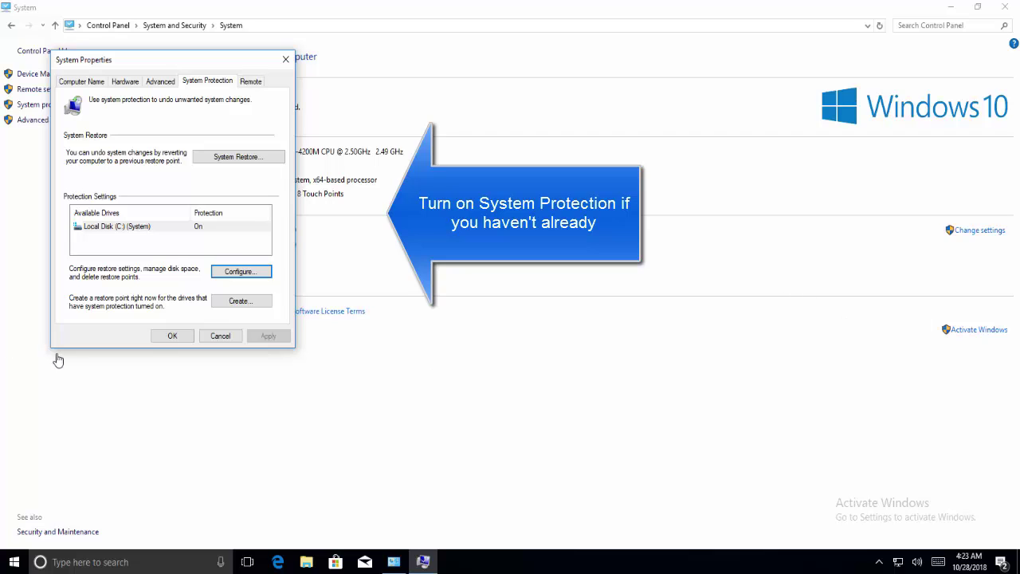
left_click(184, 336)
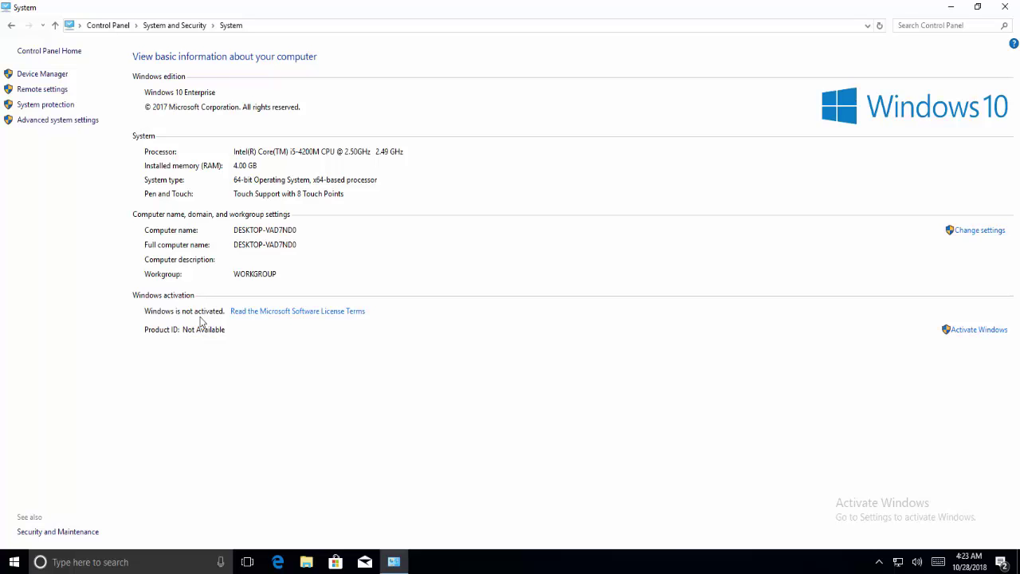
left_click(1005, 11)
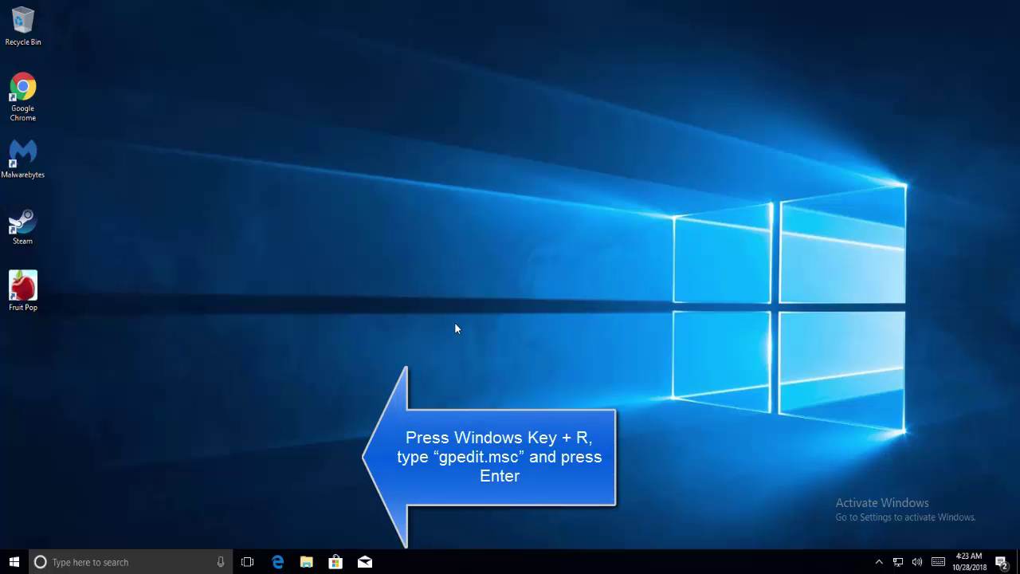
- Open the Local Group Policy Editor with the Run command "gpedit.msc" and maximize its window
key("super+r")
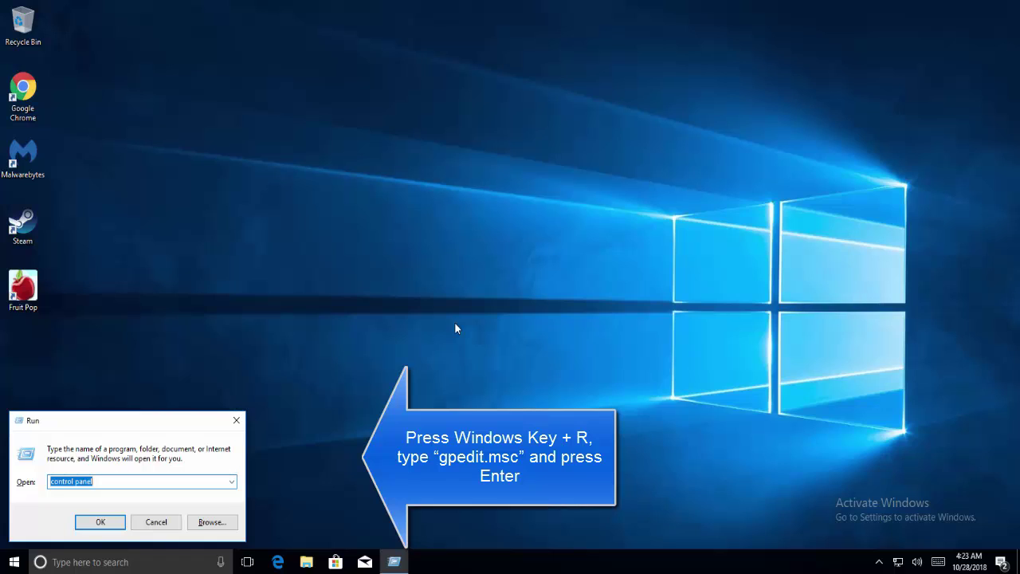
type("gped")
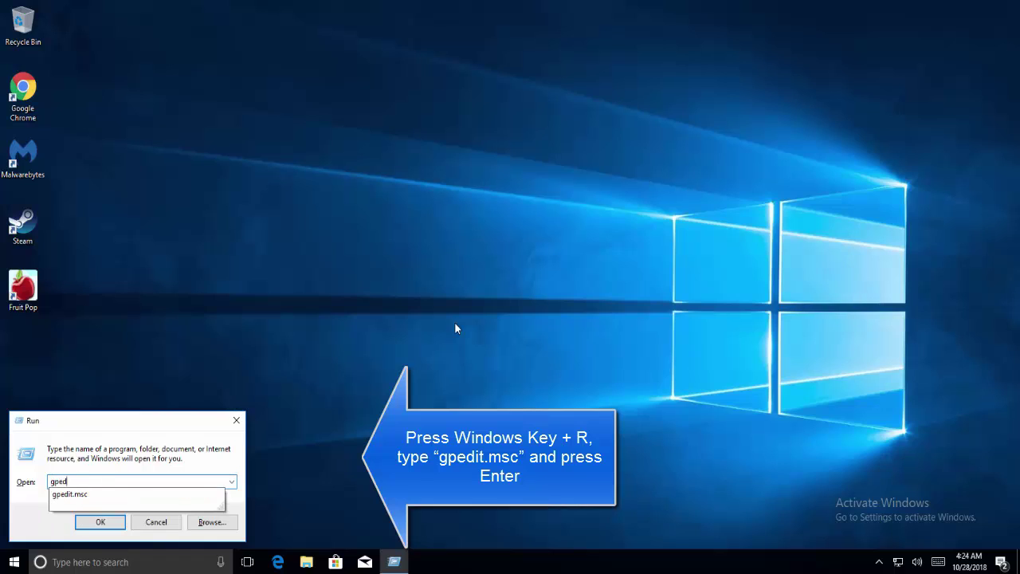
type("it.msc")
key("Return")
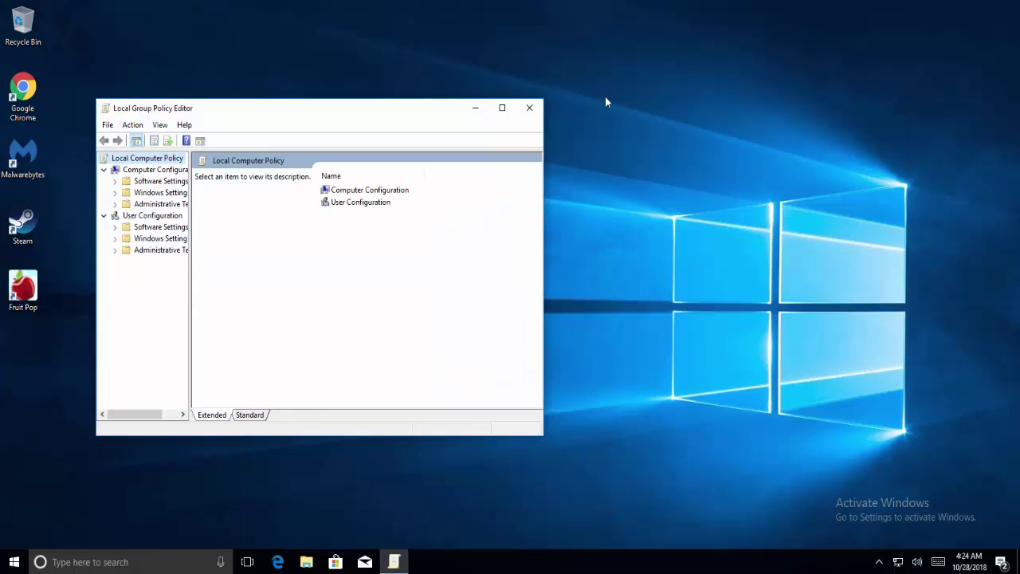
left_click(502, 107)
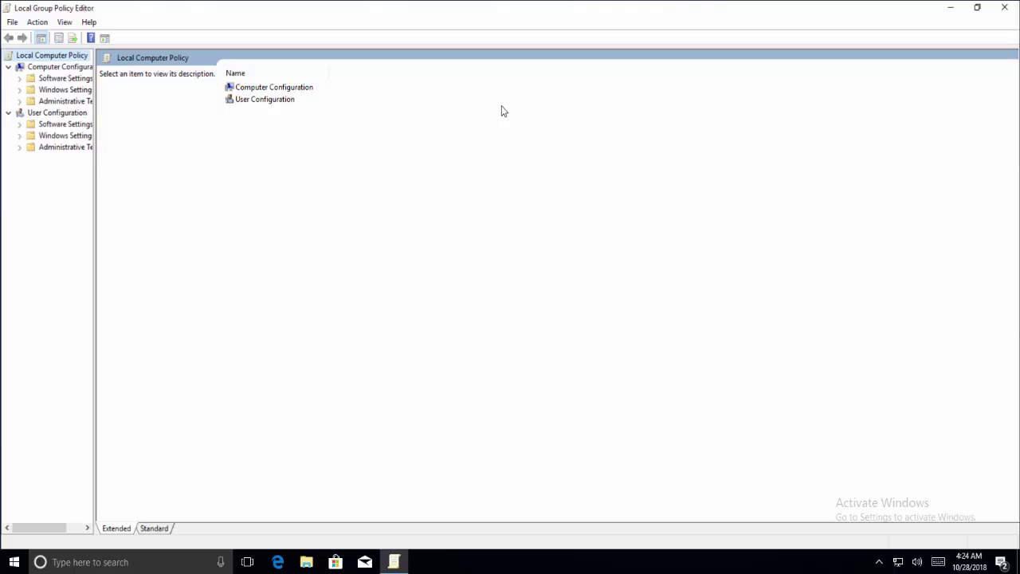
- Go to Computer Configuration > Administrative Templates > System > System Restore in the policy editor
double_click(278, 89)
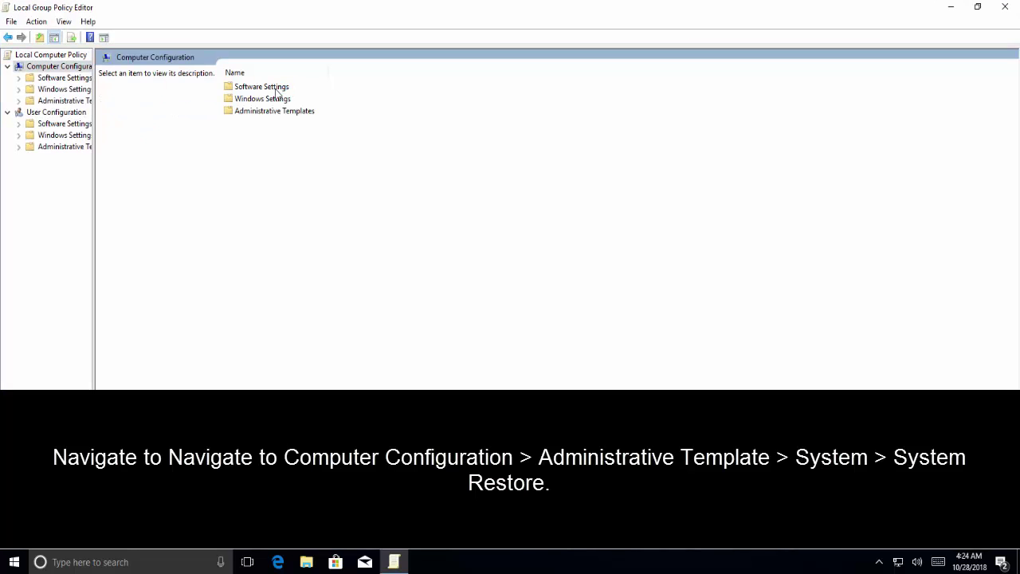
double_click(296, 112)
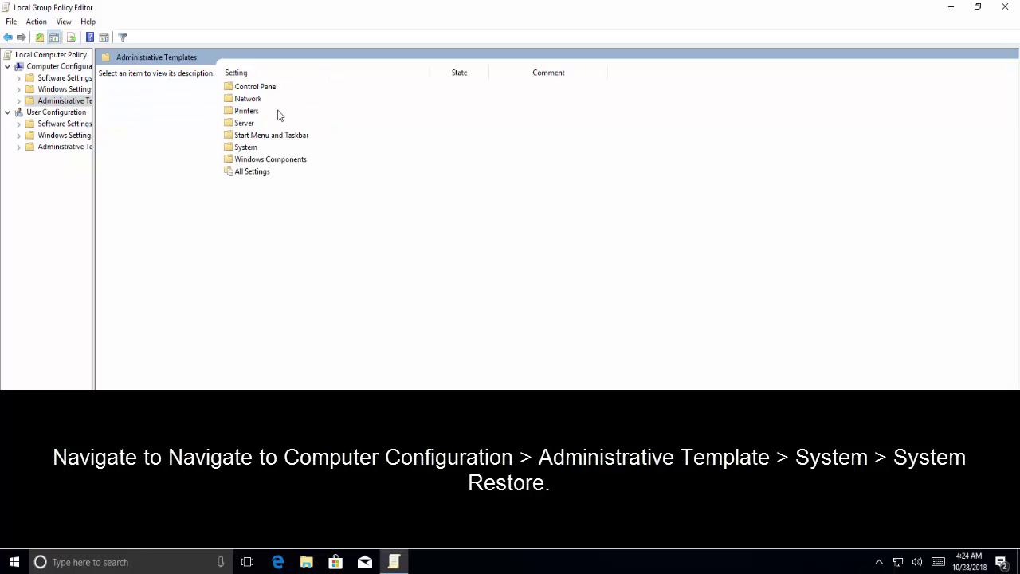
double_click(248, 148)
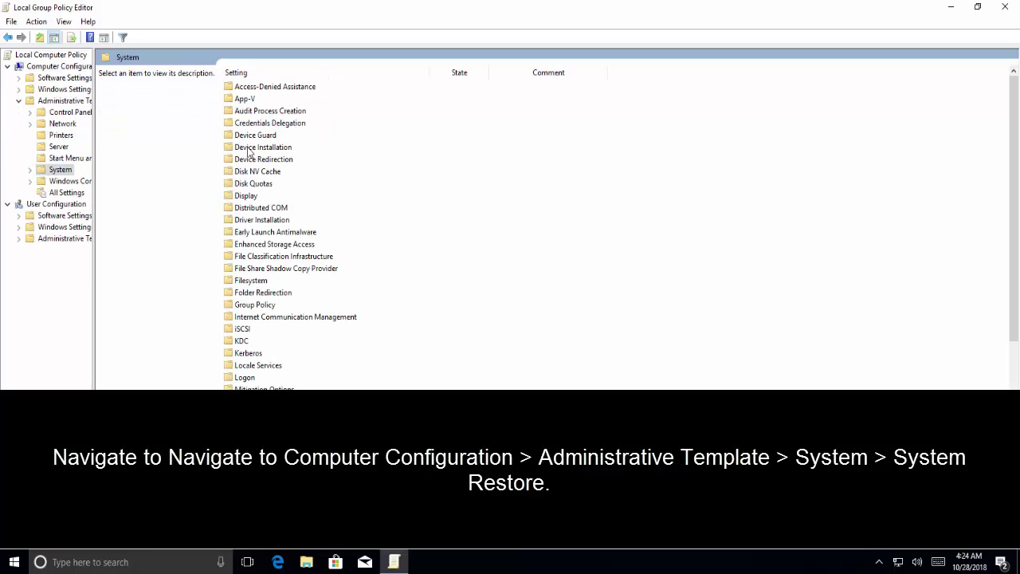
left_click(248, 152)
key("s")
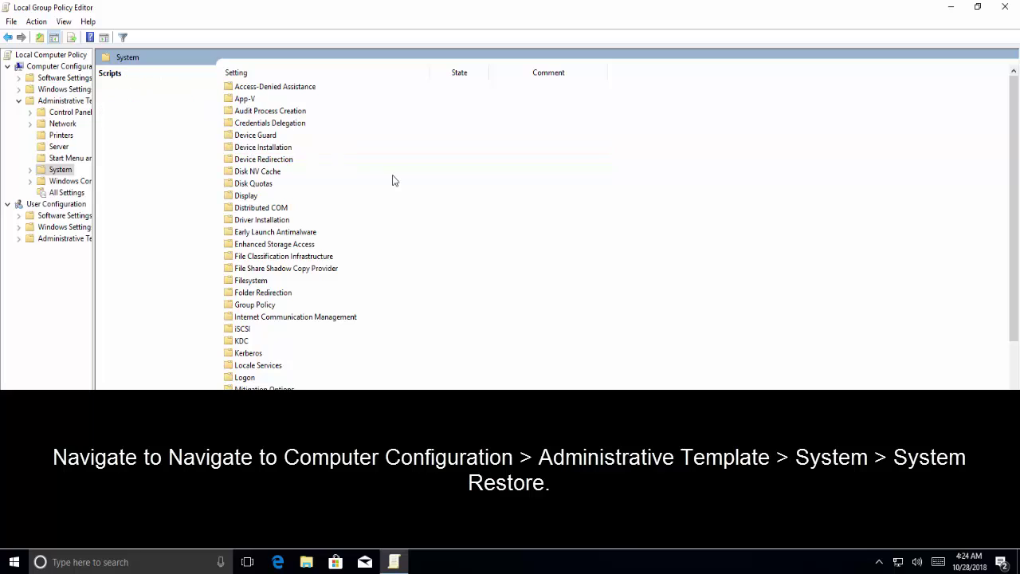
scroll(392, 185, "down", 2)
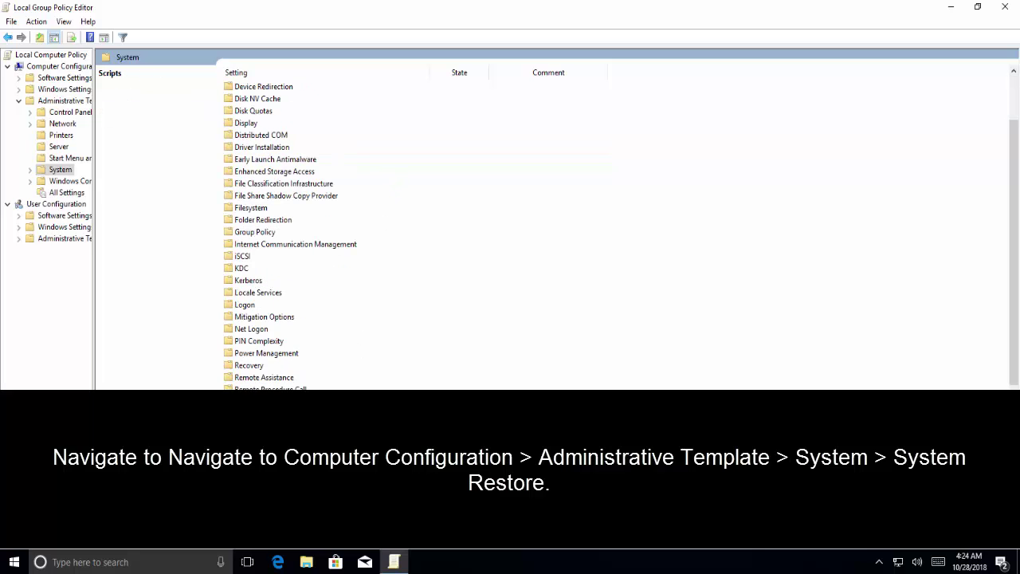
key("s")
key("y")
key("Return")
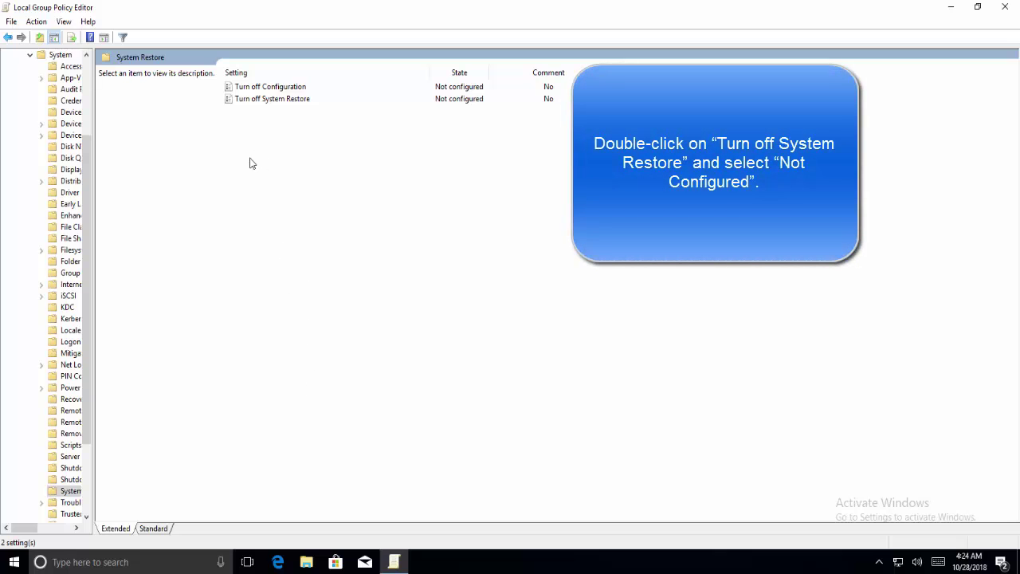
- Check that the "Turn off System Restore" policy is set to Not Configured, cancel its dialog and close the policy editor
left_click(294, 102)
double_click(294, 101)
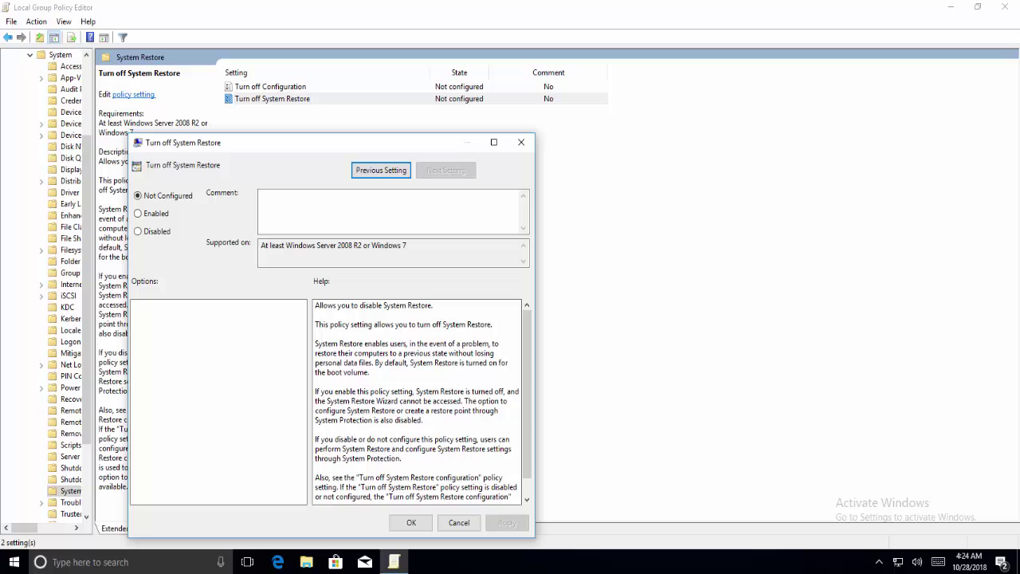
left_click(175, 202)
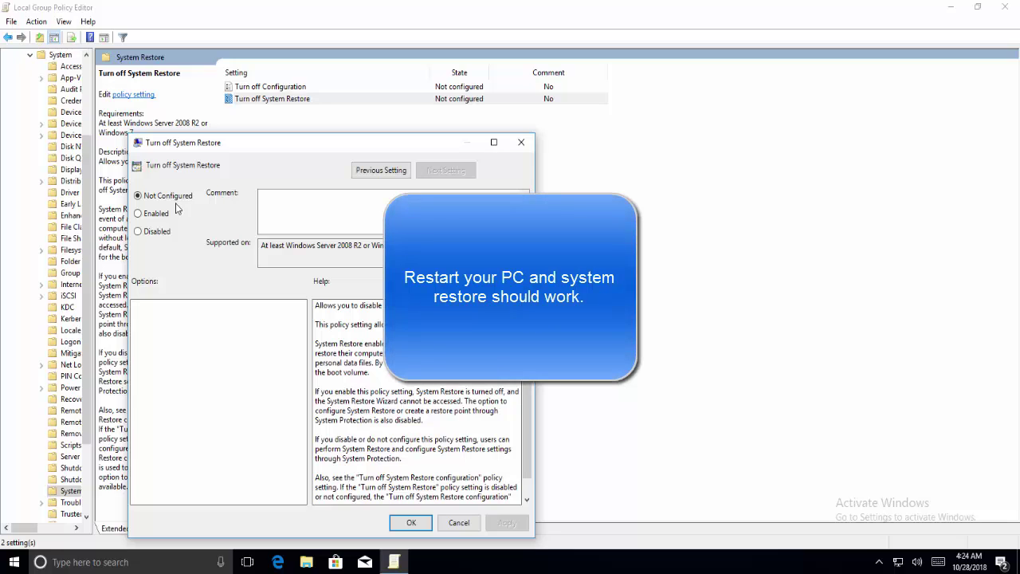
left_click(460, 521)
left_click(1005, 7)
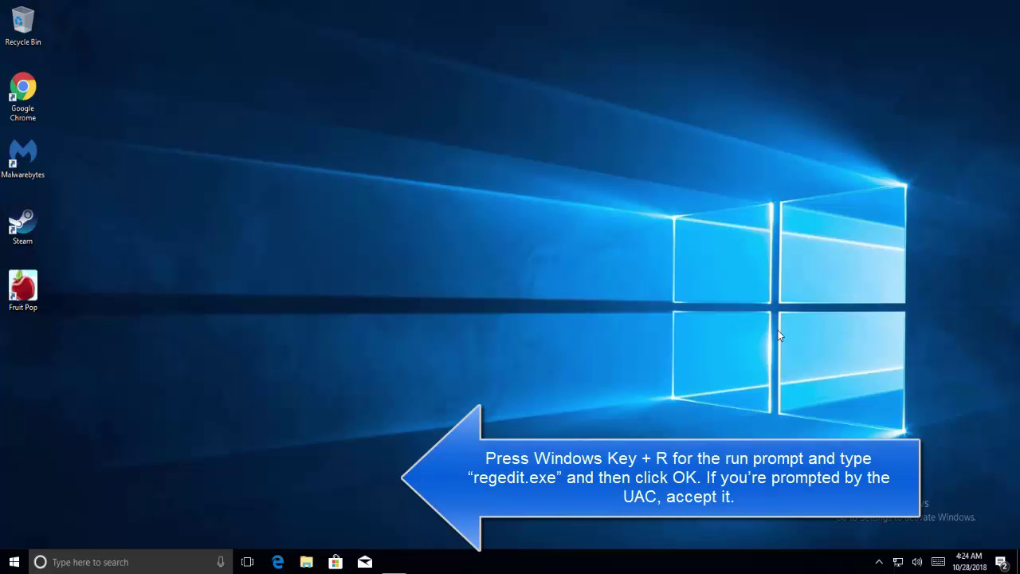
- Open the Registry Editor with the Run command "regedit" and accept the User Account Control request
key("super+r")
type("rege")
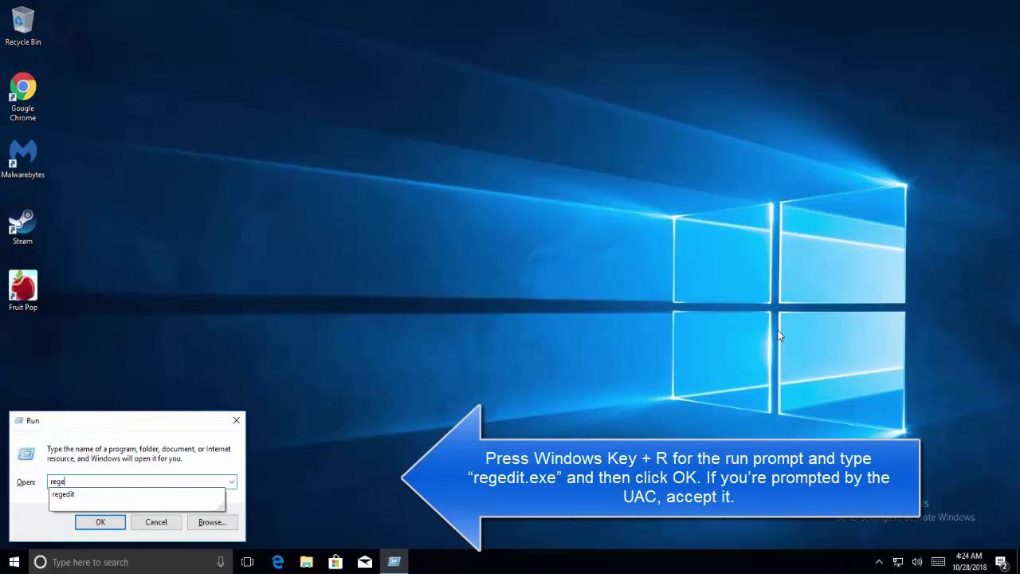
type("e")
key("BackSpace")
type("dit")
key("Return")
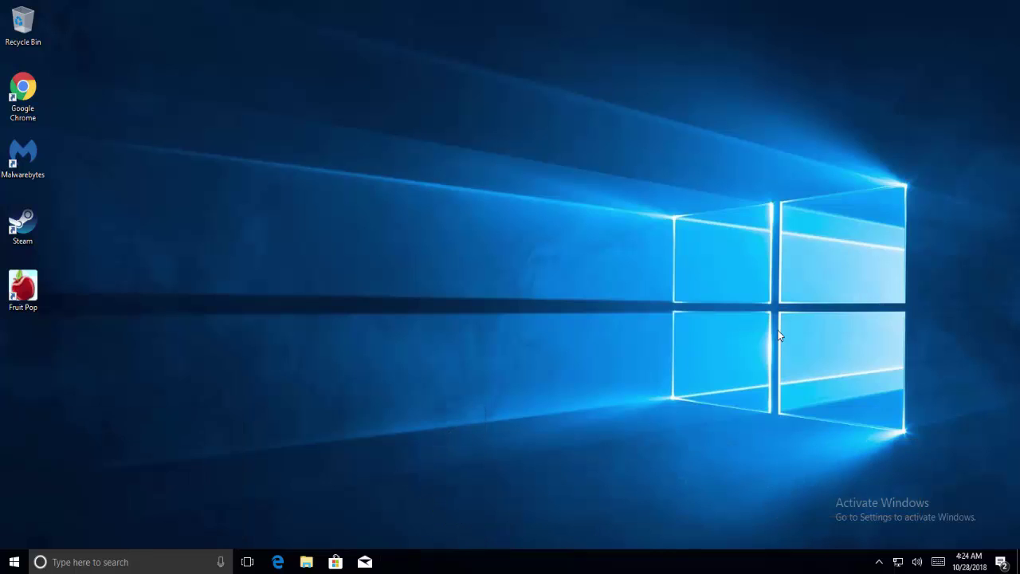
key("Left")
key("Return")
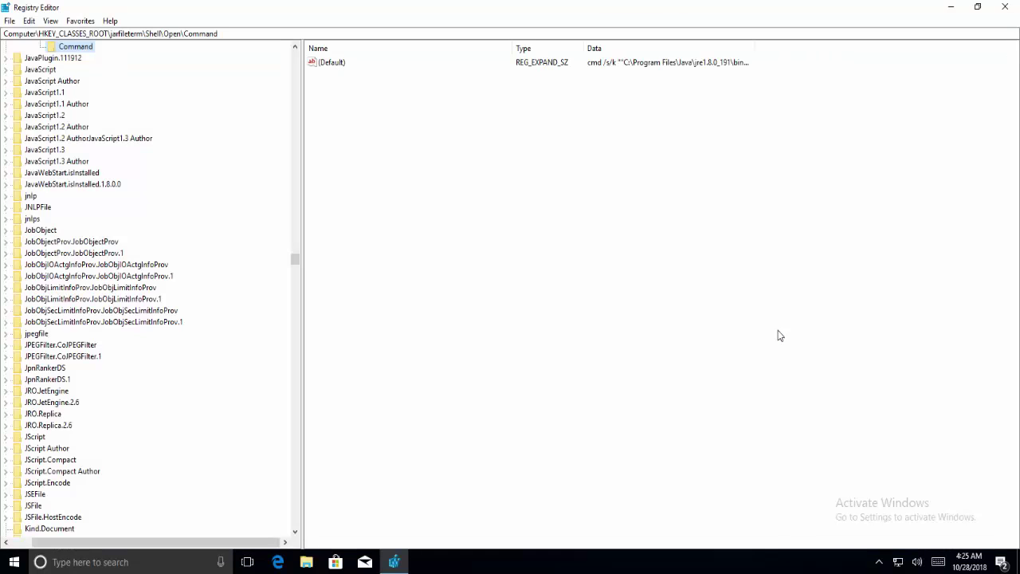
- Collapse the open registry branches back to the Computer root so that only the top-level hives are listed
key("Left")
key("Left")
key("Left")
key("Left")
key("Left")
key("Left")
key("Left")
key("Left")
key("Left")
key("Left")
key("Right")
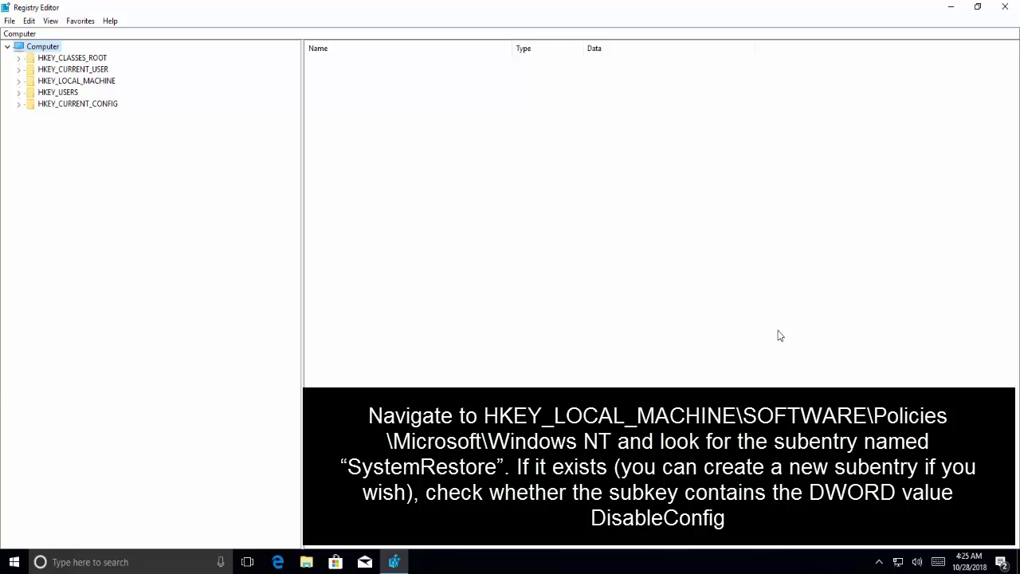
- Expand the HKEY_LOCAL_MACHINE hive and its SOFTWARE key
key("Down")
key("Down")
key("Right")
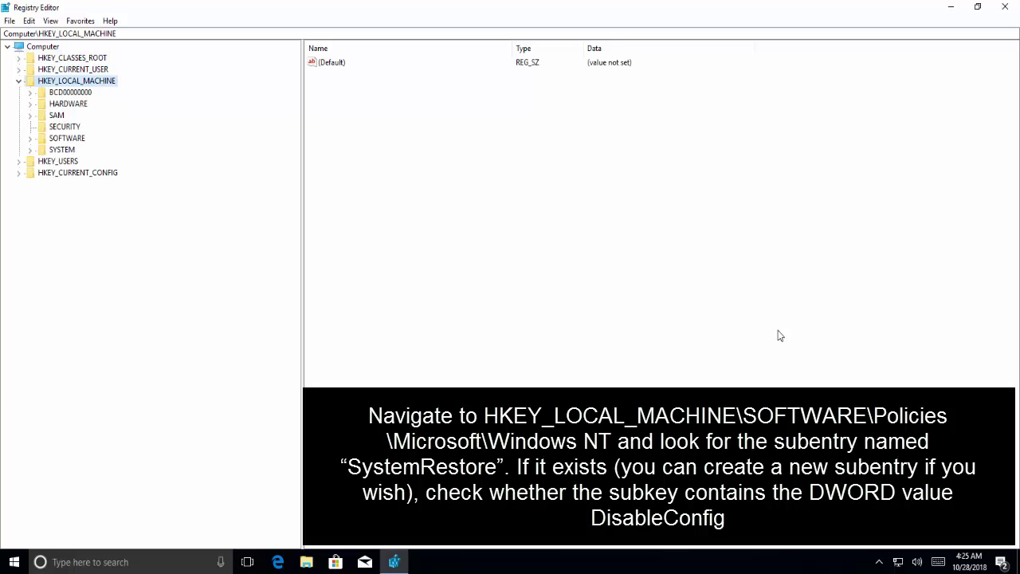
key("Down")
key("Down")
key("Down")
key("Down")
key("Down")
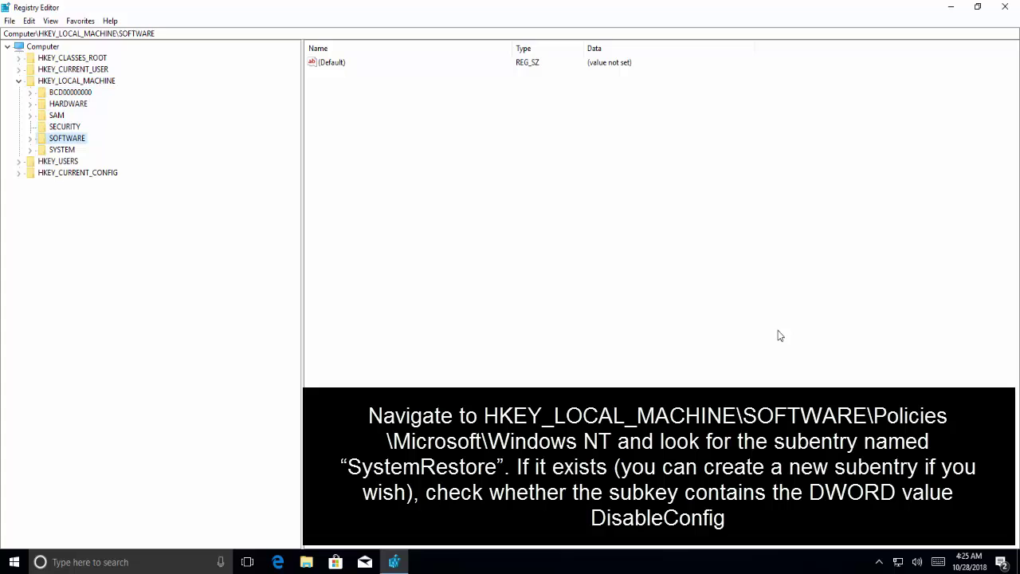
key("Right")
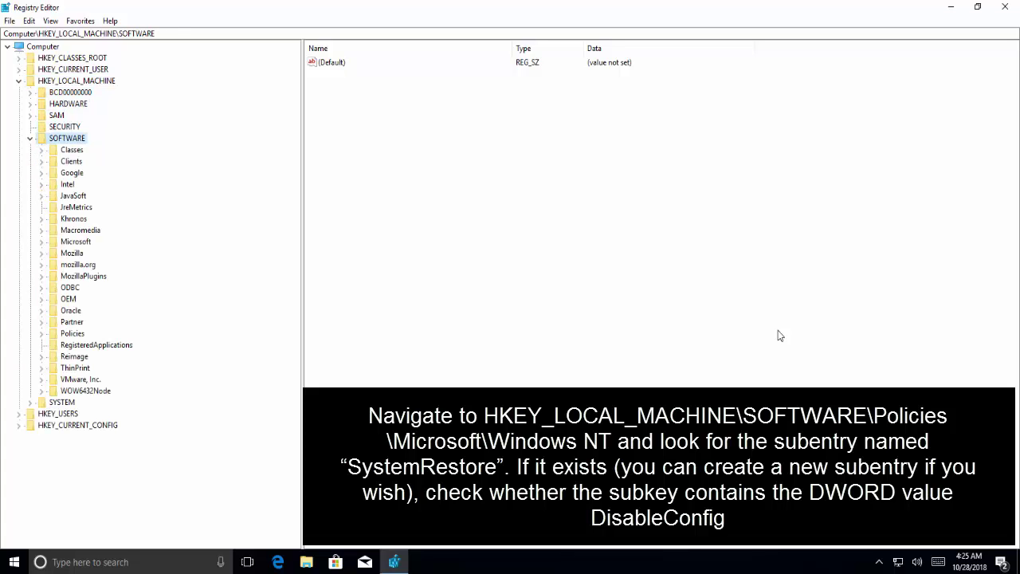
- Expand the Policies key under SOFTWARE and the Microsoft key inside it
key("Down")
key("Down")
key("Down")
key("Down")
key("Down")
key("Down")
key("Down")
key("Down")
key("Down")
key("Down")
key("Down")
key("Down")
key("Down")
key("Down")
key("Down")
key("Down")
key("Down")
key("Down")
key("Up")
key("Right")
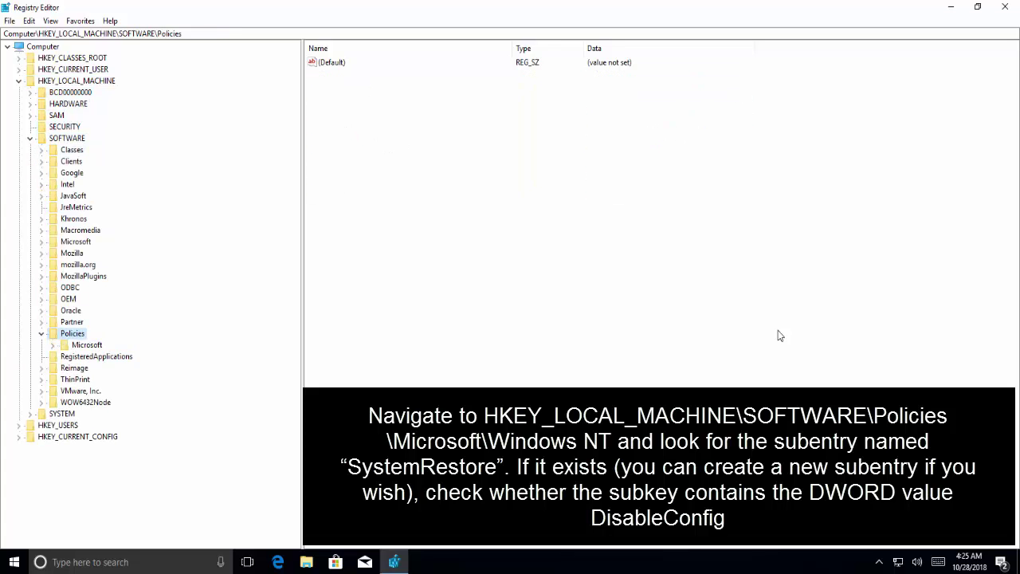
key("Down")
key("Right")
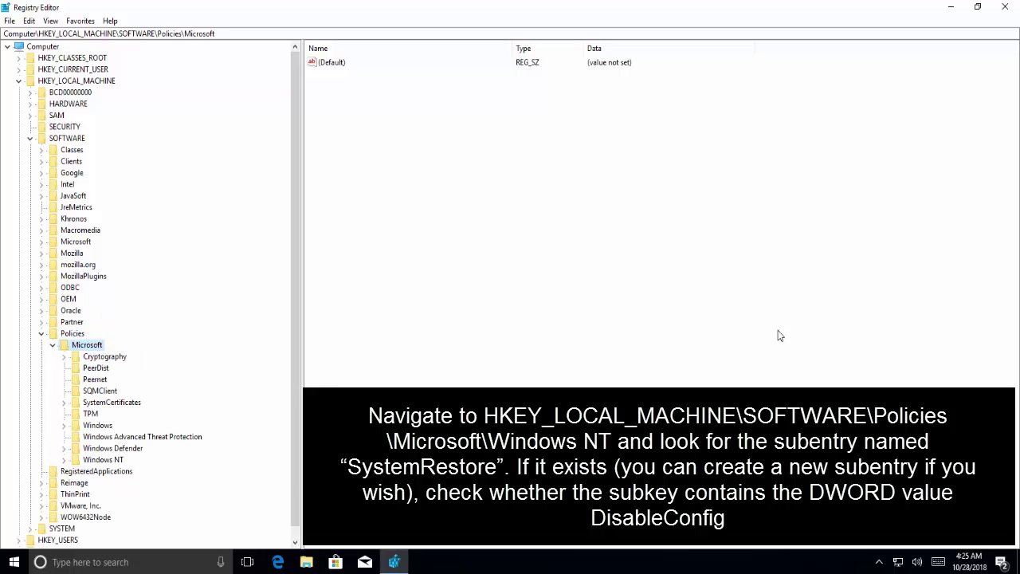
- Select and expand the Windows NT key under Policies\Microsoft
key("Down")
key("Down")
key("Down")
key("Down")
key("Down")
key("Down")
key("Down")
key("Down")
key("Down")
key("Down")
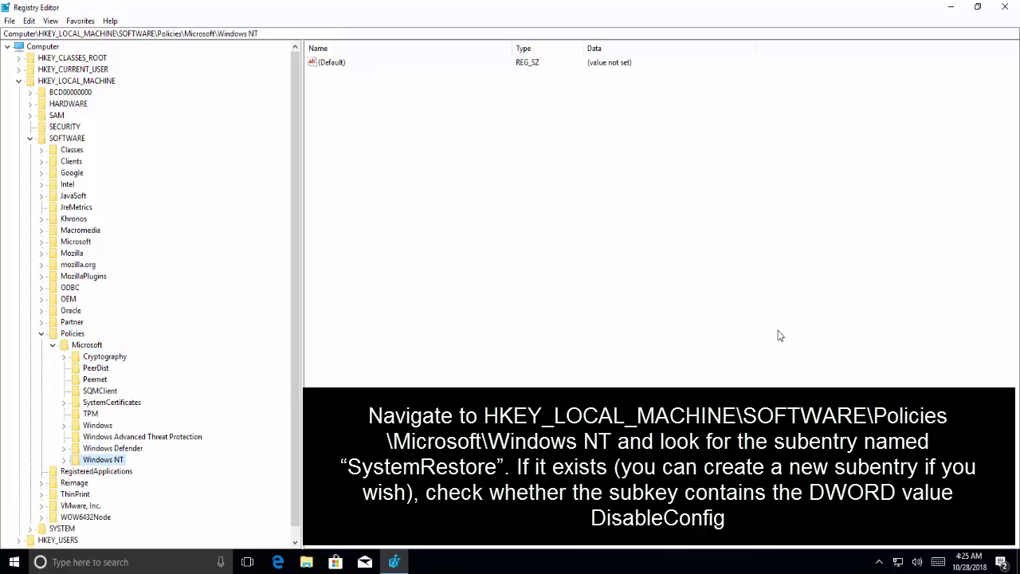
key("Right")
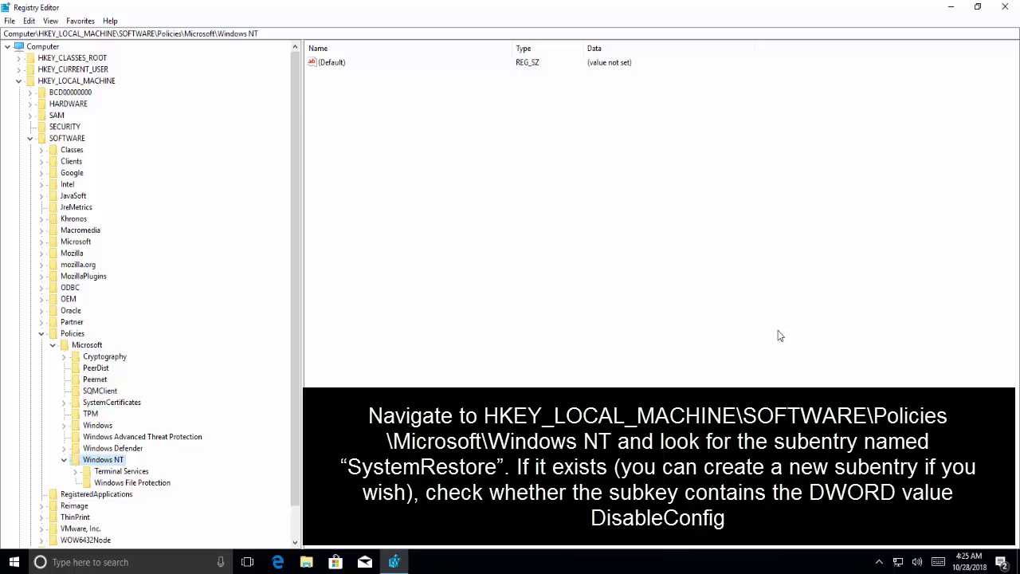
- Look through the subkeys of Windows NT, including Terminal Services and Windows File Protection, for a SystemRestore entry, and return to Windows NT
key("Down")
key("Down")
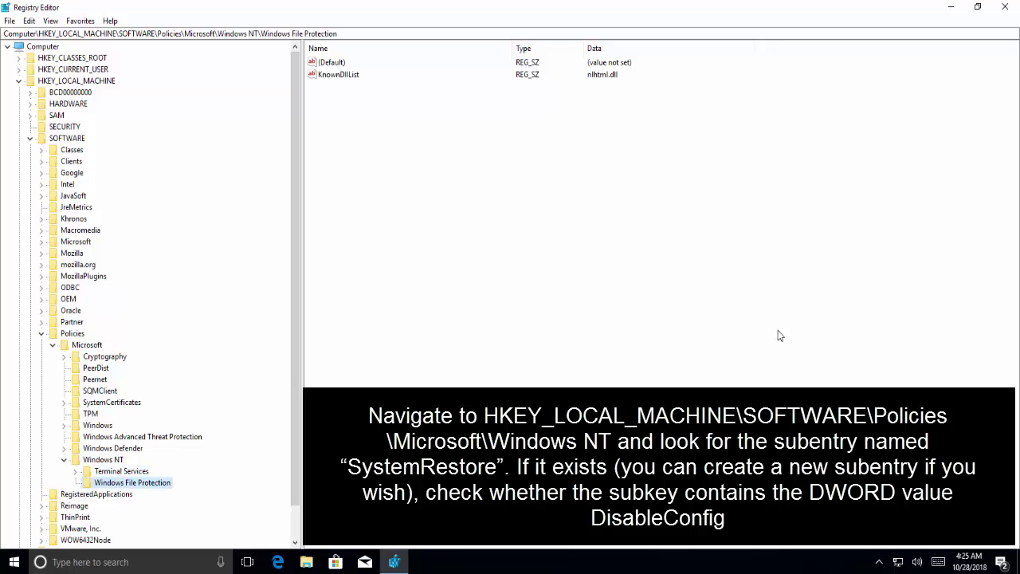
key("Up")
key("Right")
key("Down")
key("Down")
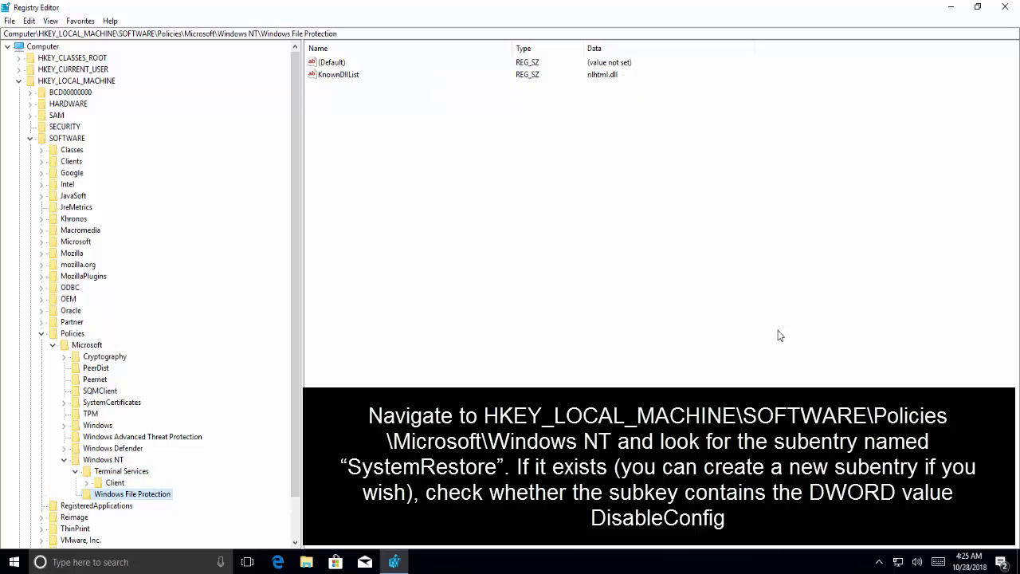
key("Up")
key("Right")
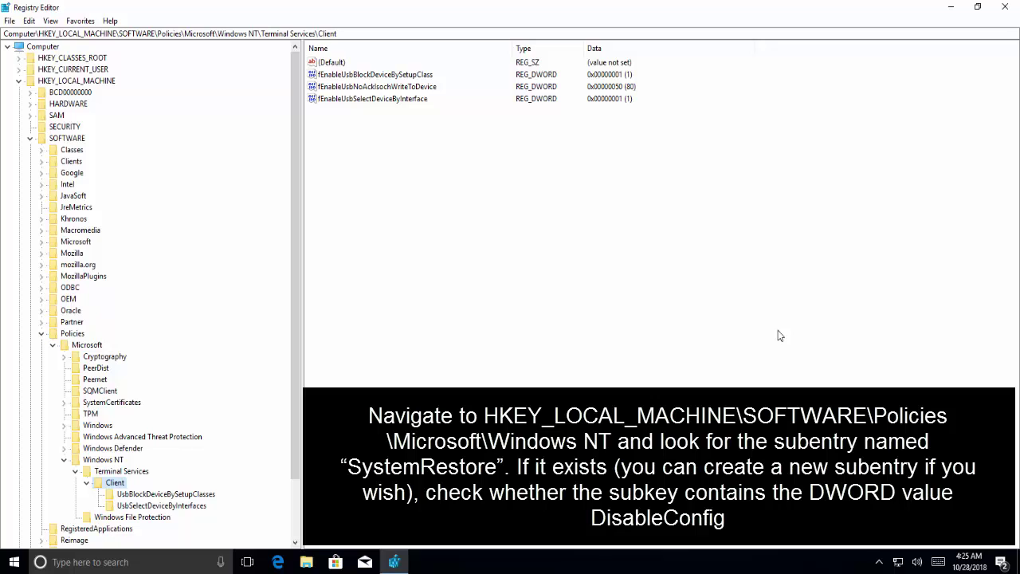
key("Left")
key("Left")
key("Left")
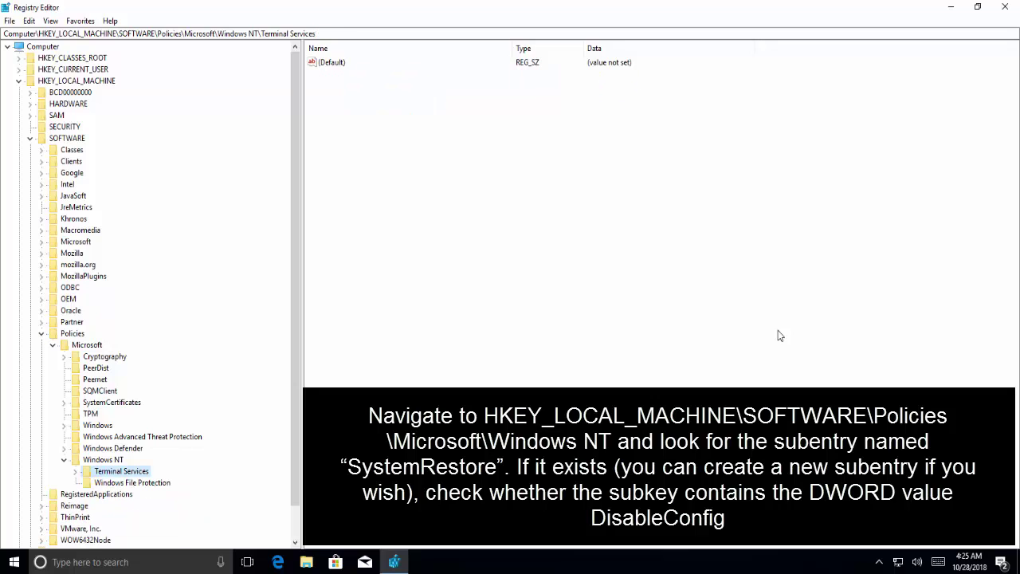
key("Left")
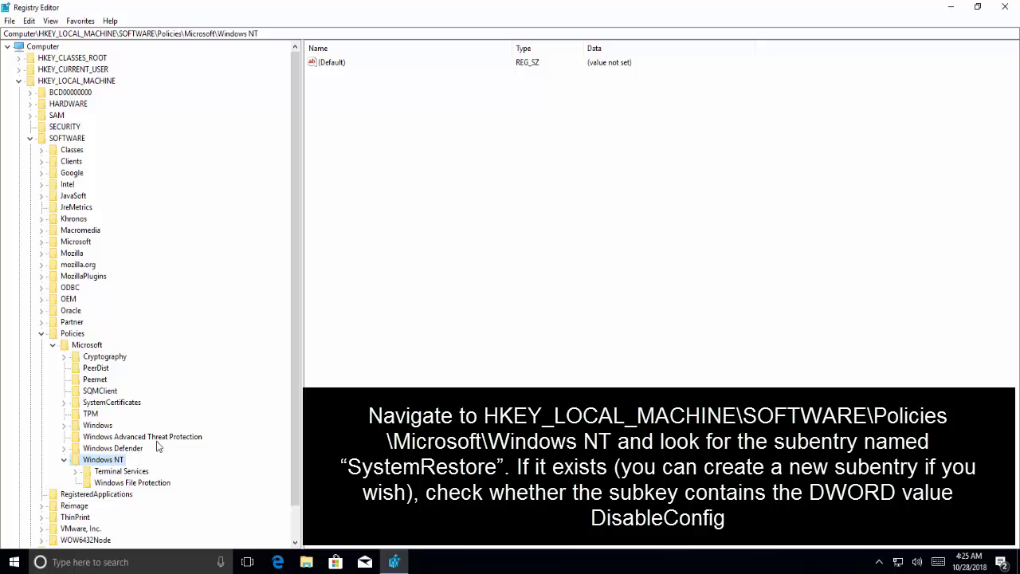
- Create a new key named SystemRestore under the Windows NT key
right_click(107, 460)
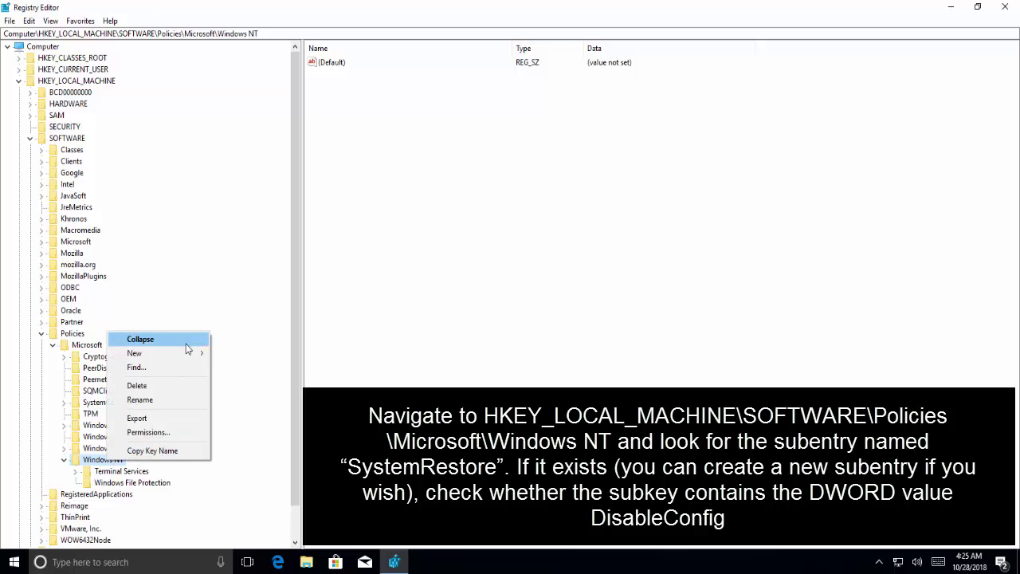
mouse_move(181, 352)
left_click(273, 353)
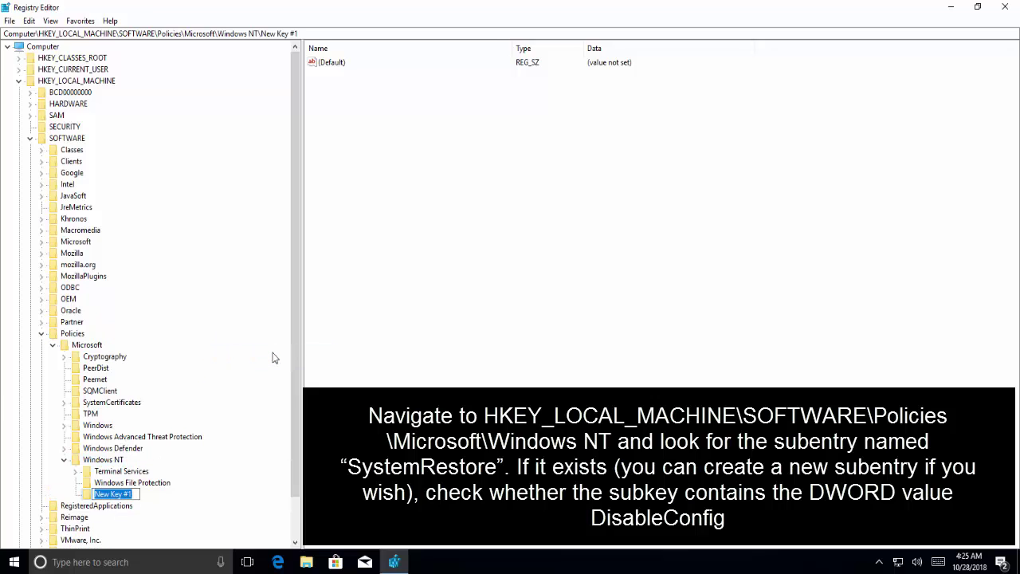
type("SystemRestore")
key("Return")
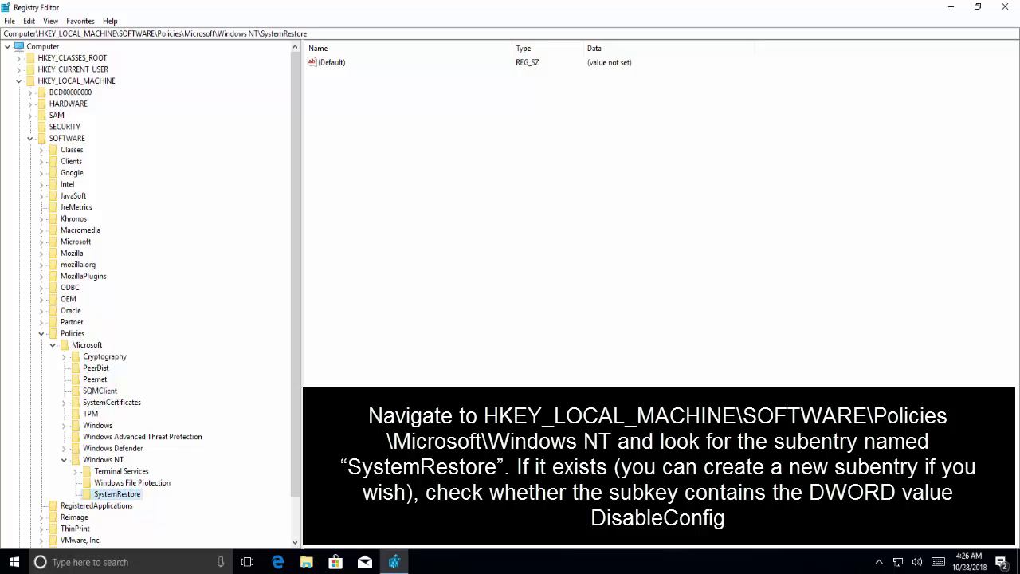
- Create a DWORD (32-bit) value named DisableConfig in the SystemRestore key
right_click(407, 181)
mouse_move(446, 188)
left_click(359, 235)
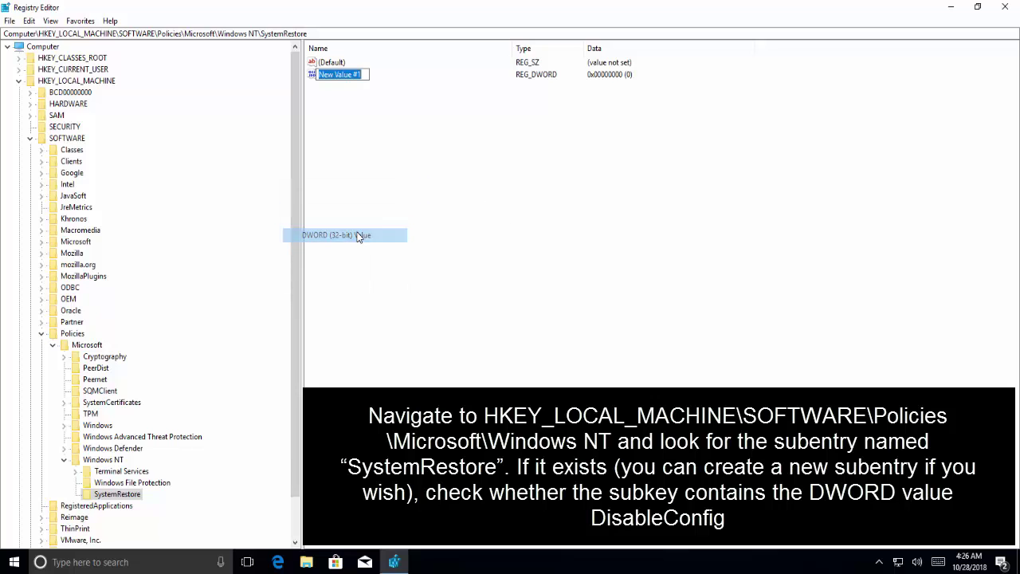
type("DisableConfig")
key("Return")
- Set the DisableConfig value data to 0 and close the Registry Editor
key("Return")
type("1")
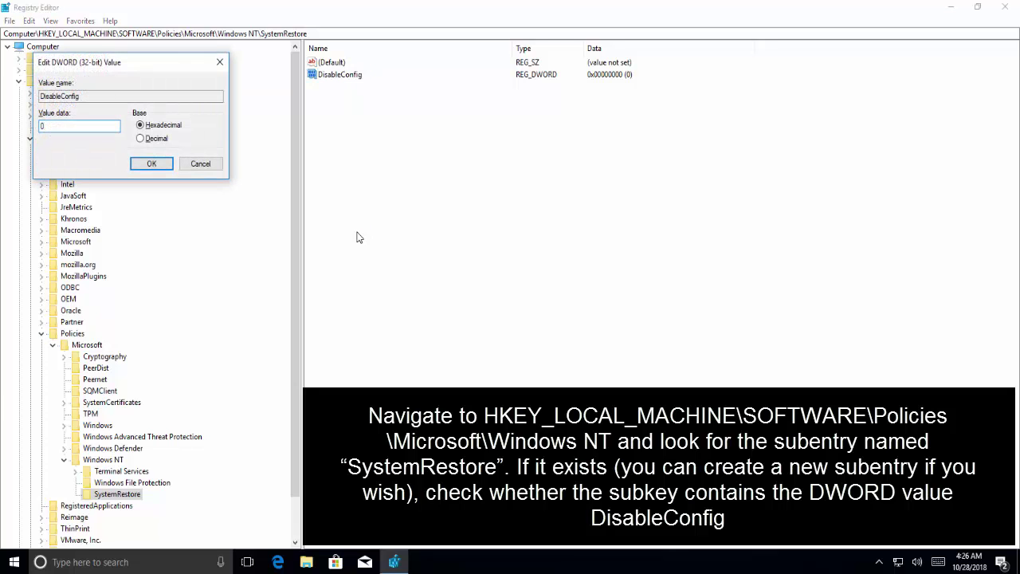
key("Return")
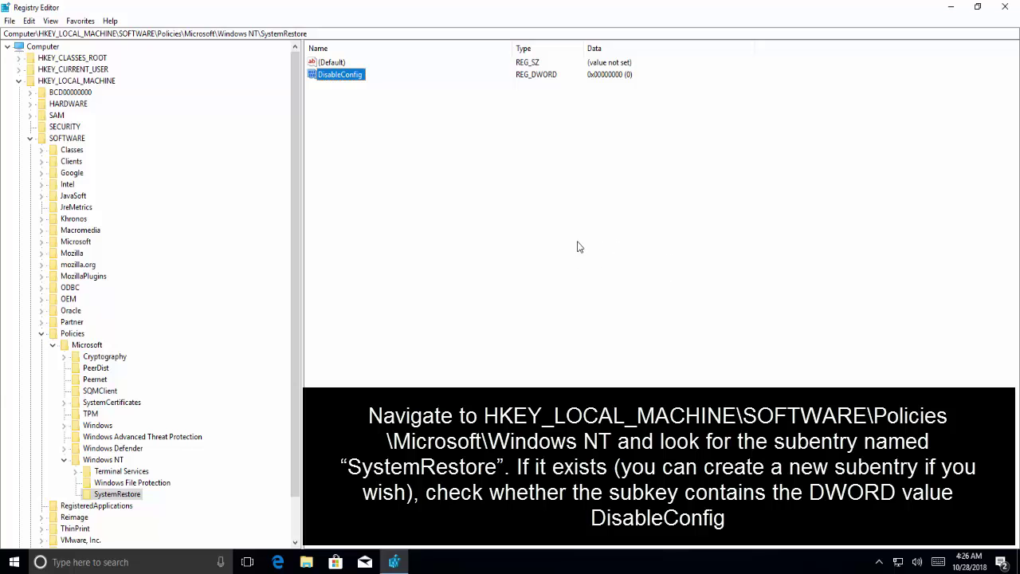
left_click(1006, 8)
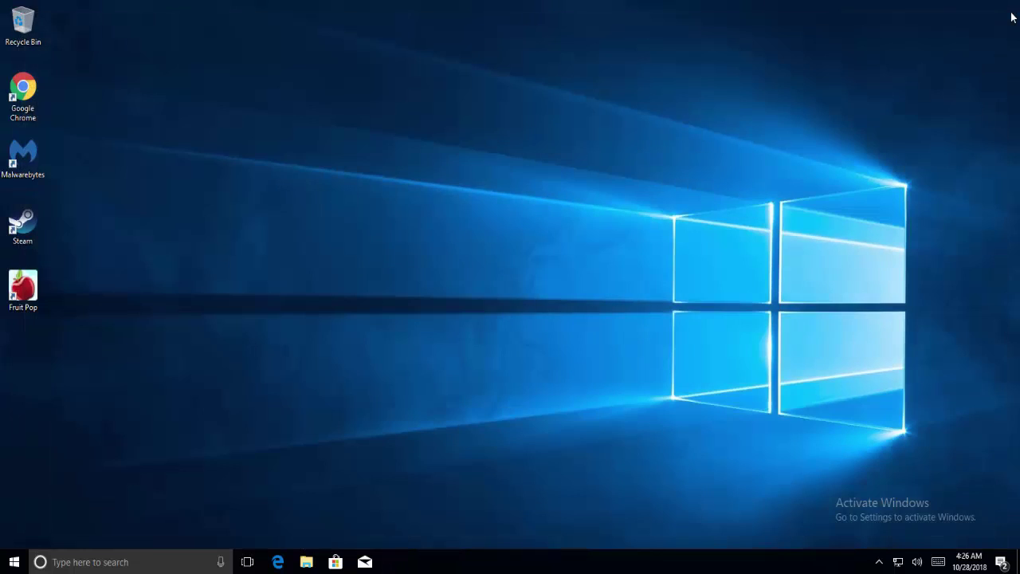